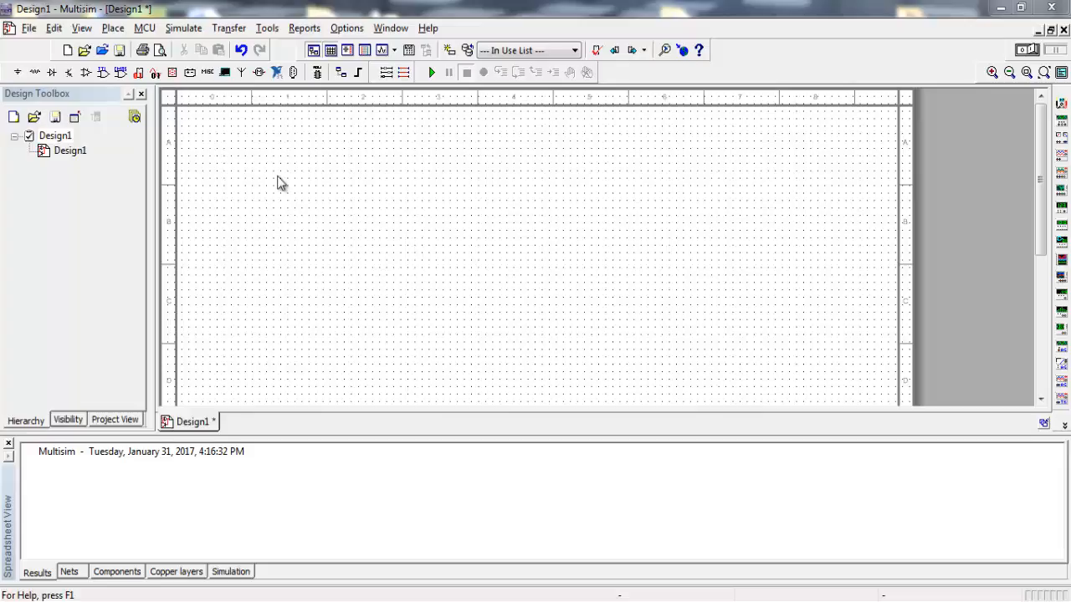
Step: Place a DC_POWER source from the POWER_SOURCES family in the upper-middle area of the schematic
click(17, 71)
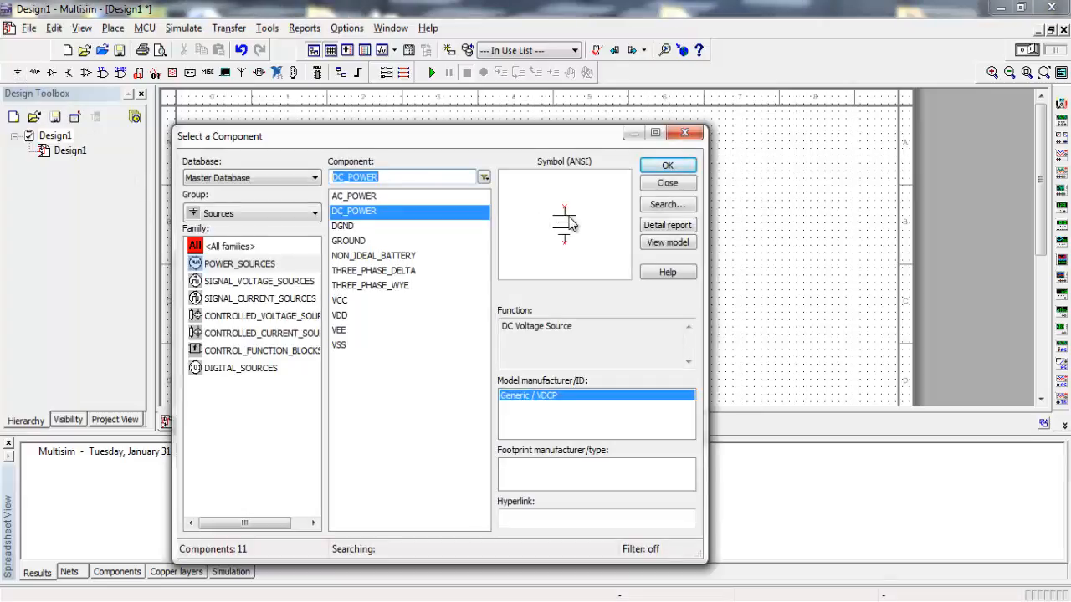
click(666, 165)
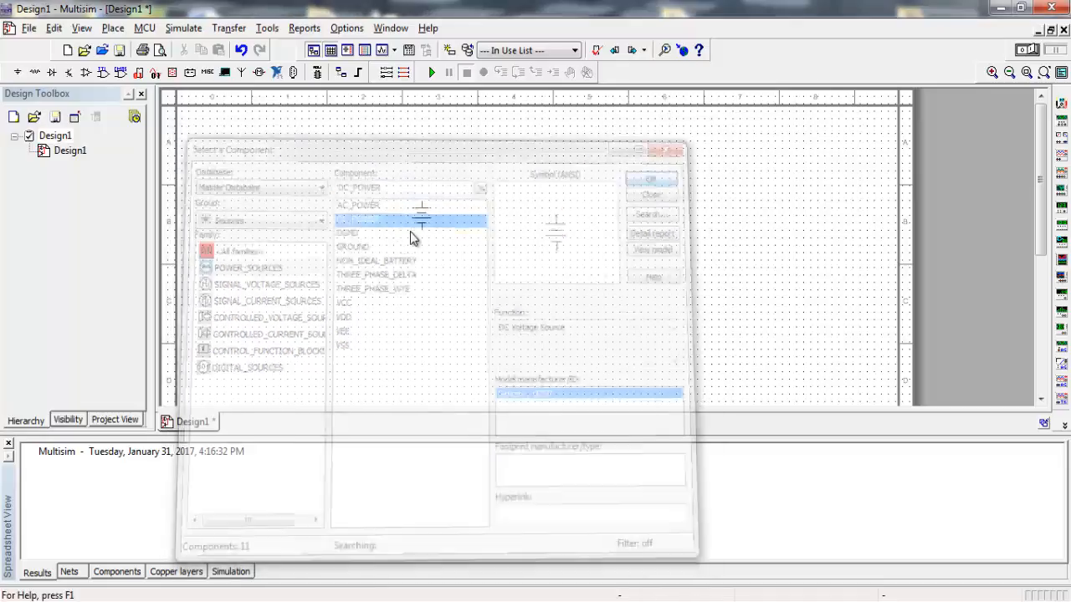
click(381, 238)
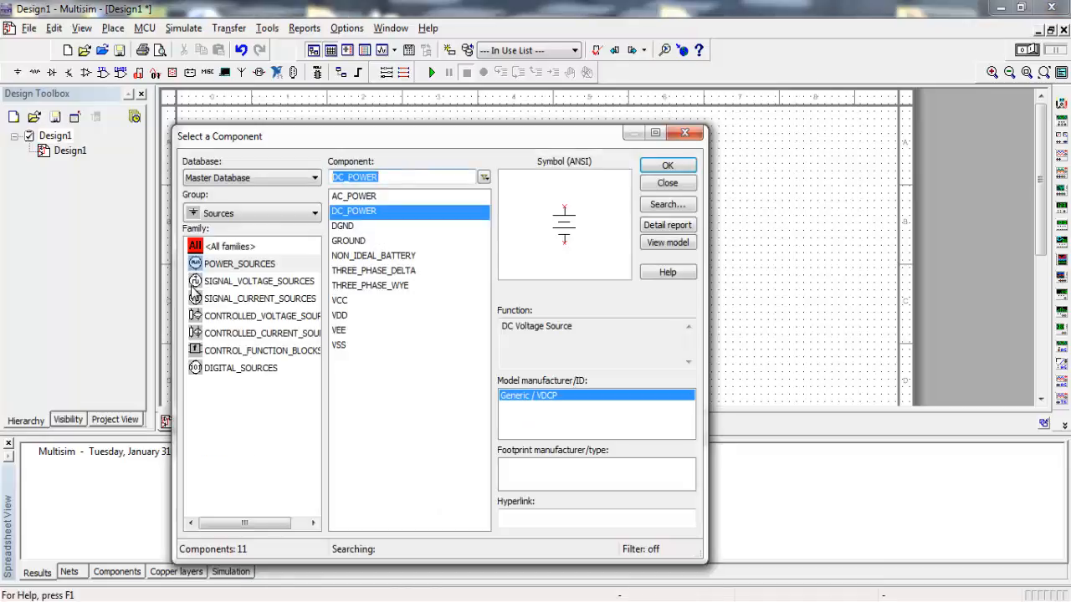
Step: Place four 220 Ω resistors from the Basic group on the schematic to the right of V1
click(242, 216)
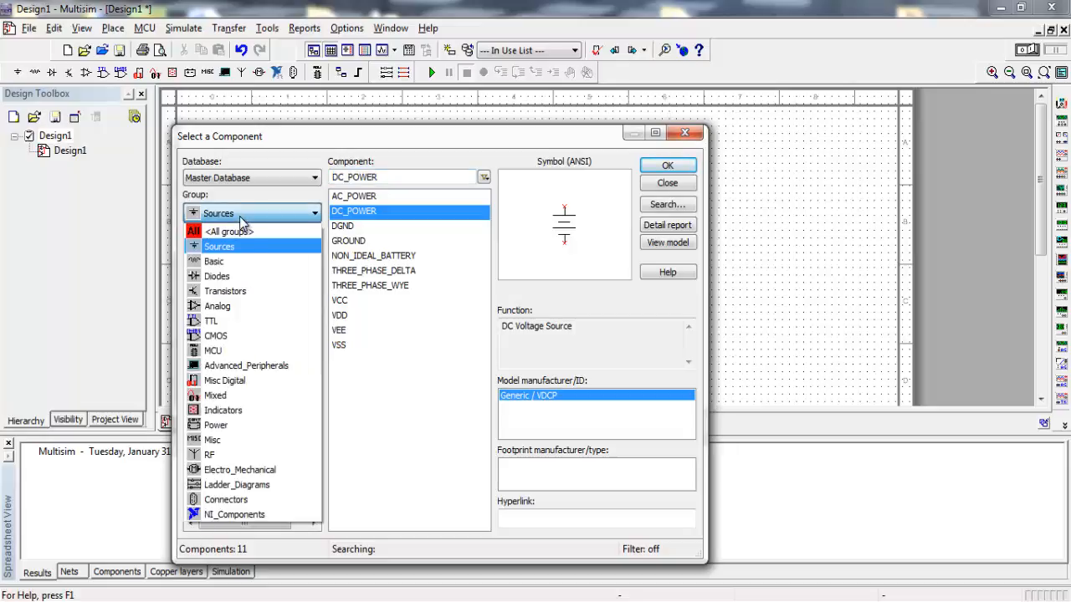
click(214, 262)
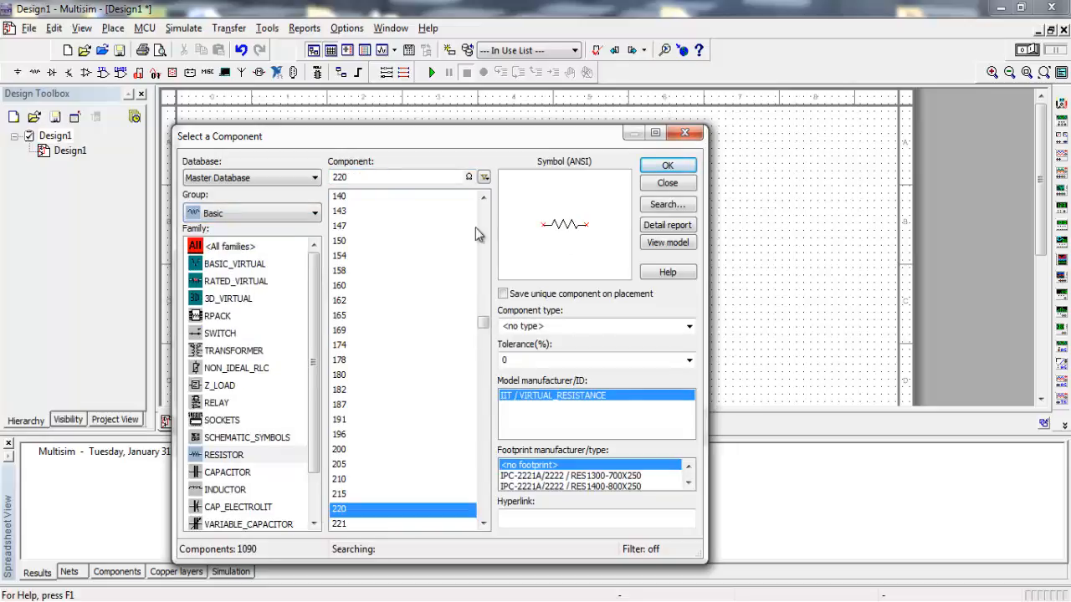
click(660, 167)
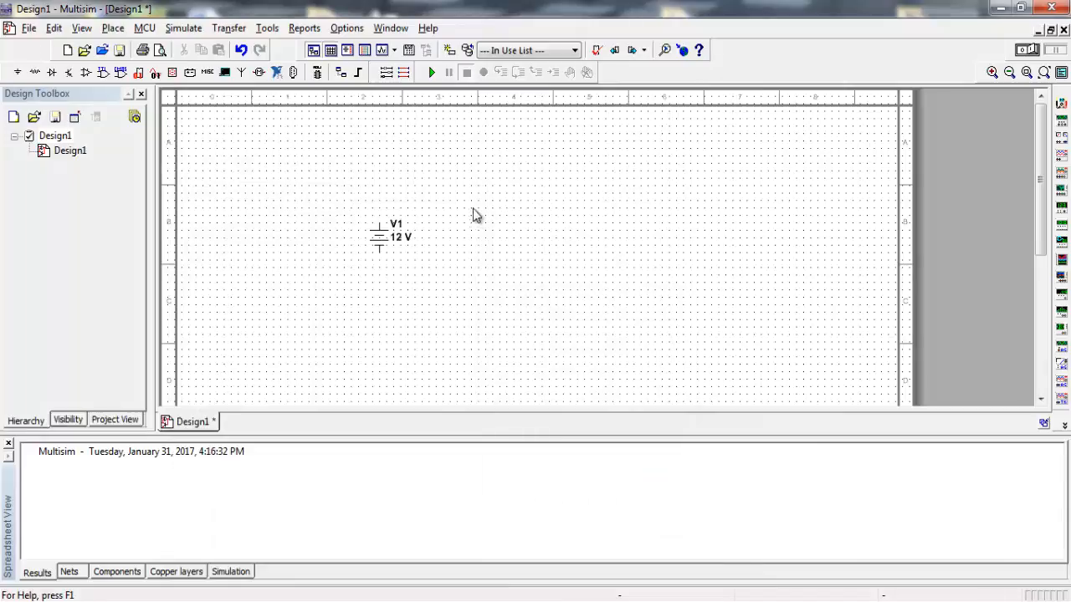
click(668, 169)
click(573, 209)
click(669, 169)
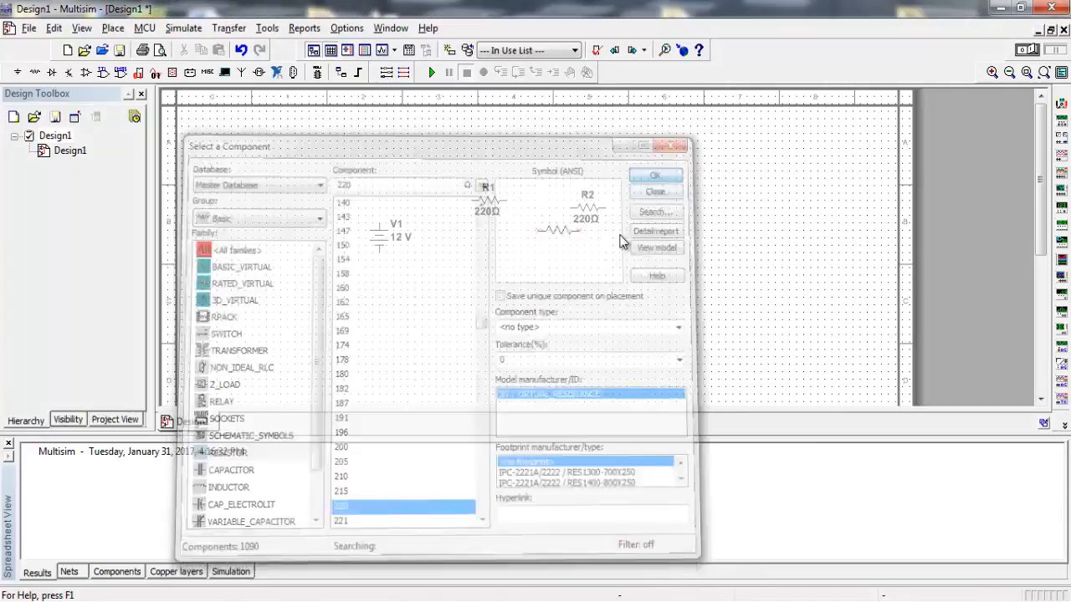
click(551, 276)
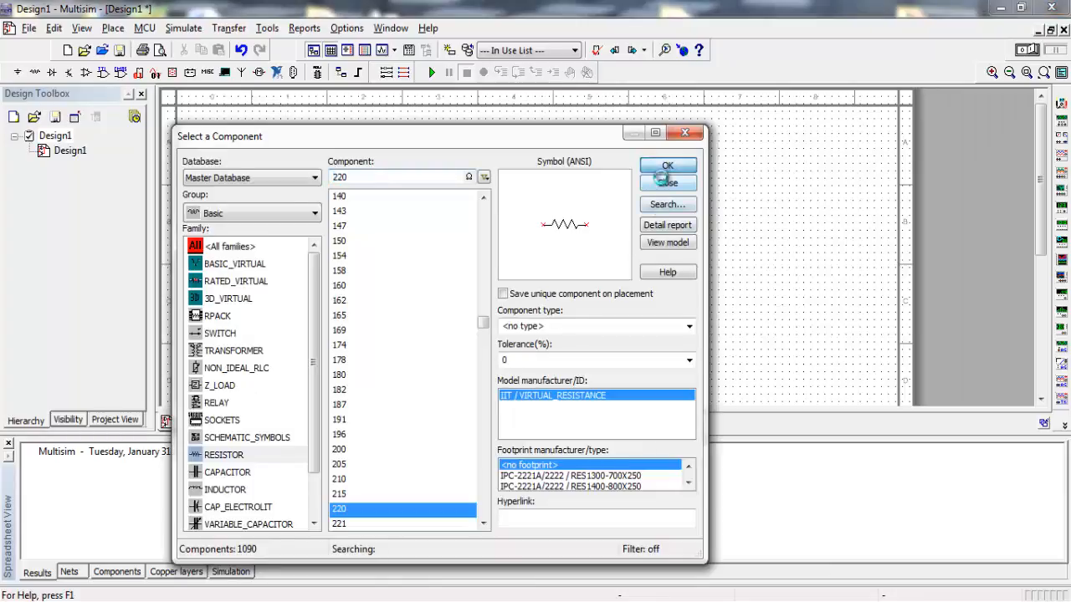
click(669, 169)
click(670, 241)
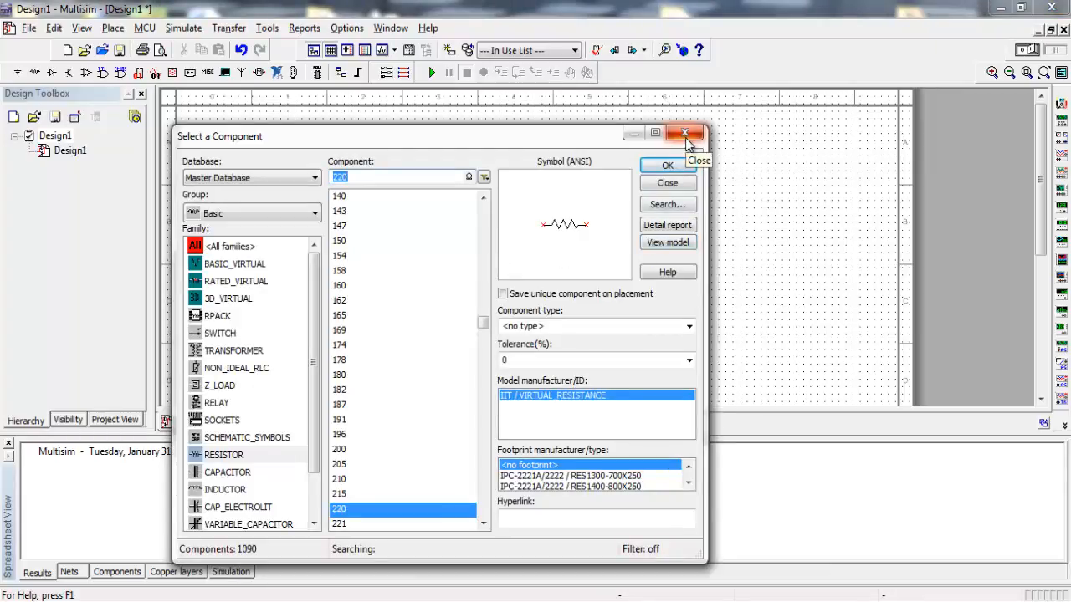
click(685, 135)
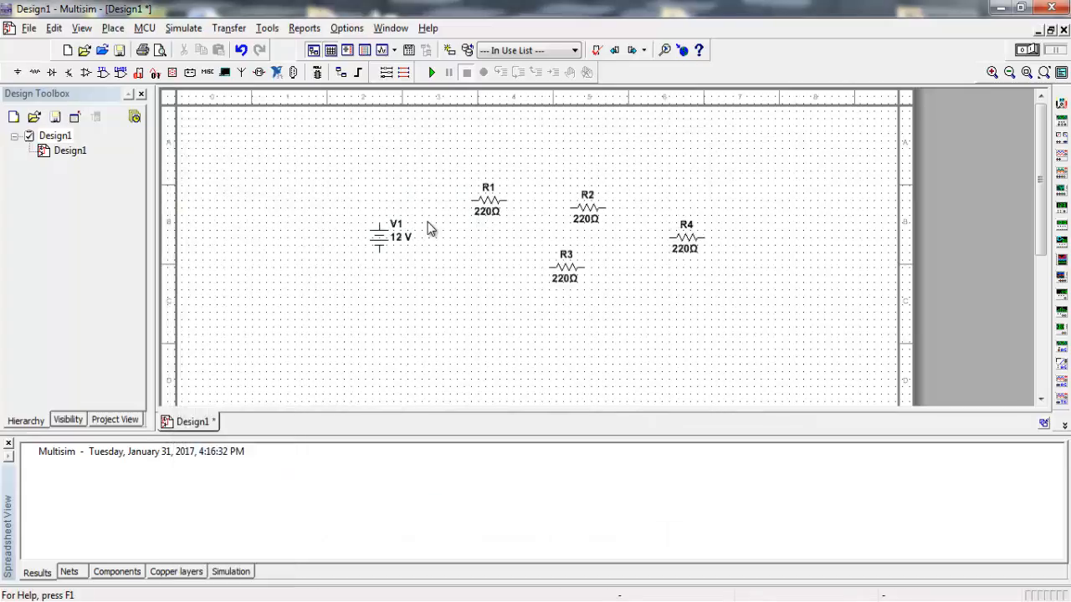
Step: Rotate R1 to vertical and move it level with V1
click(484, 209)
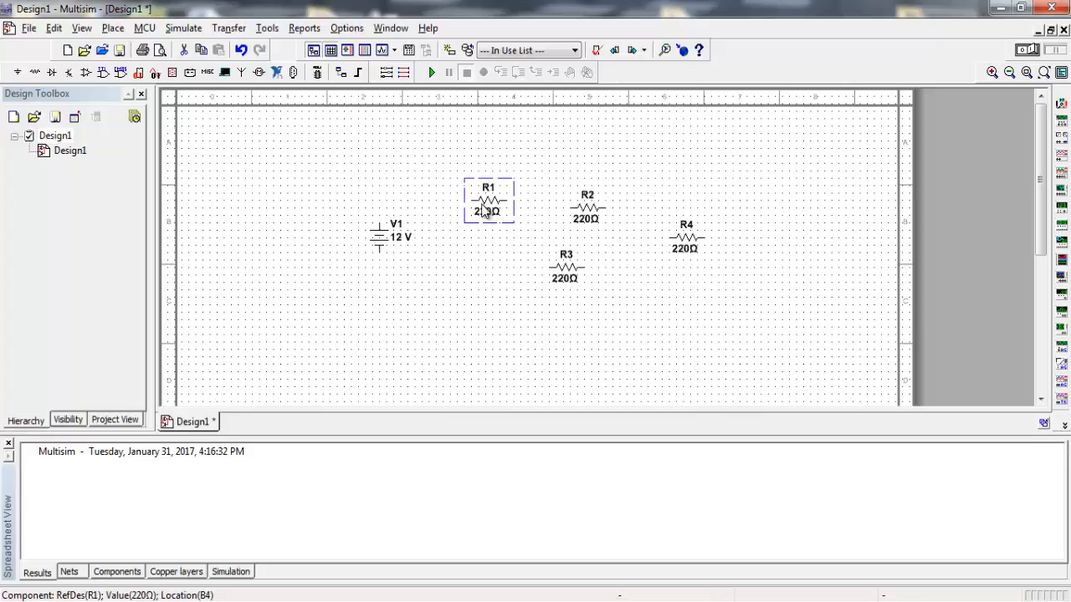
key(ctrl+r)
drag(489, 209, 482, 232)
Step: Move R3 clear, then rotate R2 to vertical and align it with R1
drag(568, 220, 554, 189)
drag(569, 268, 641, 245)
click(574, 193)
click(572, 189)
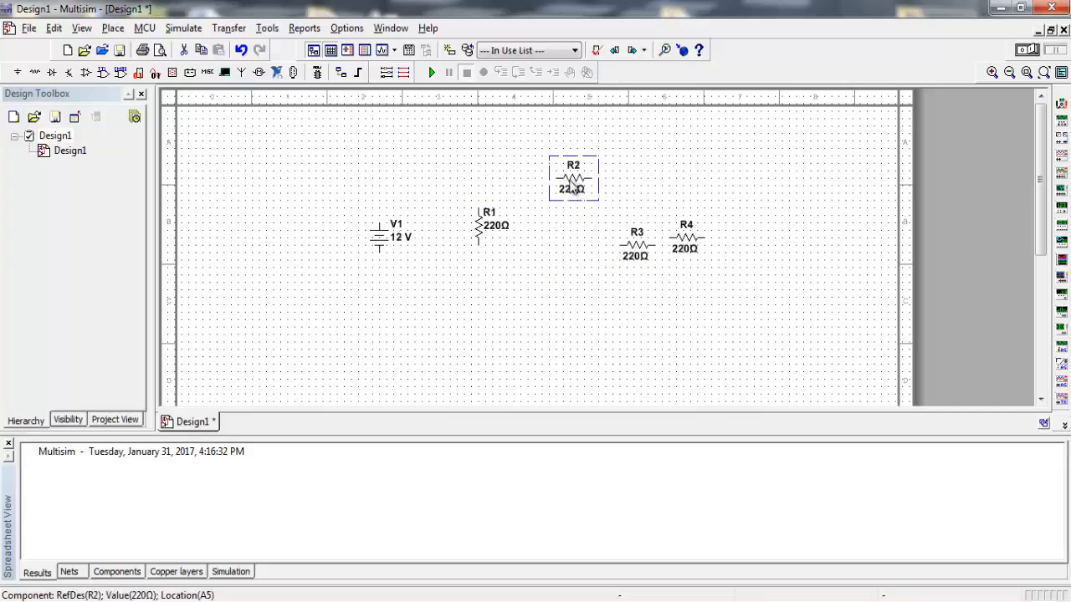
key(ctrl+r)
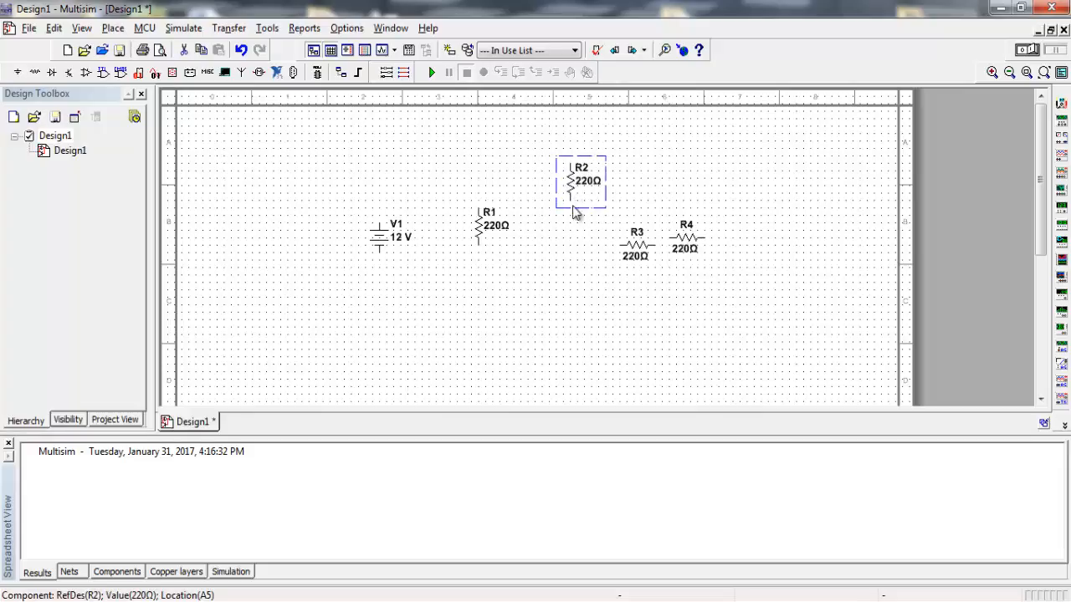
drag(574, 211, 566, 267)
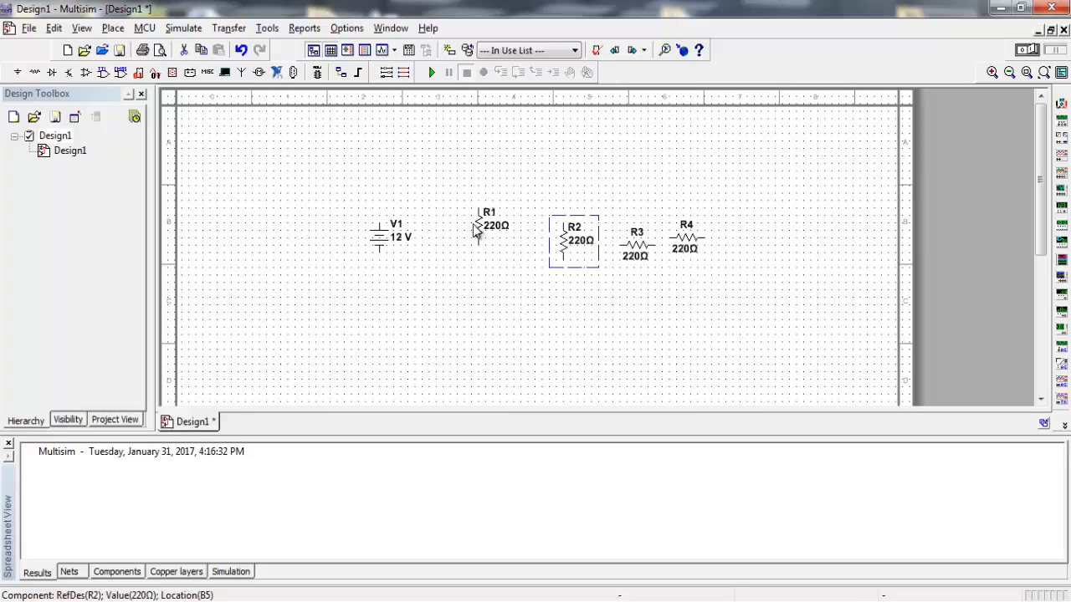
drag(477, 228, 471, 235)
drag(567, 246, 560, 239)
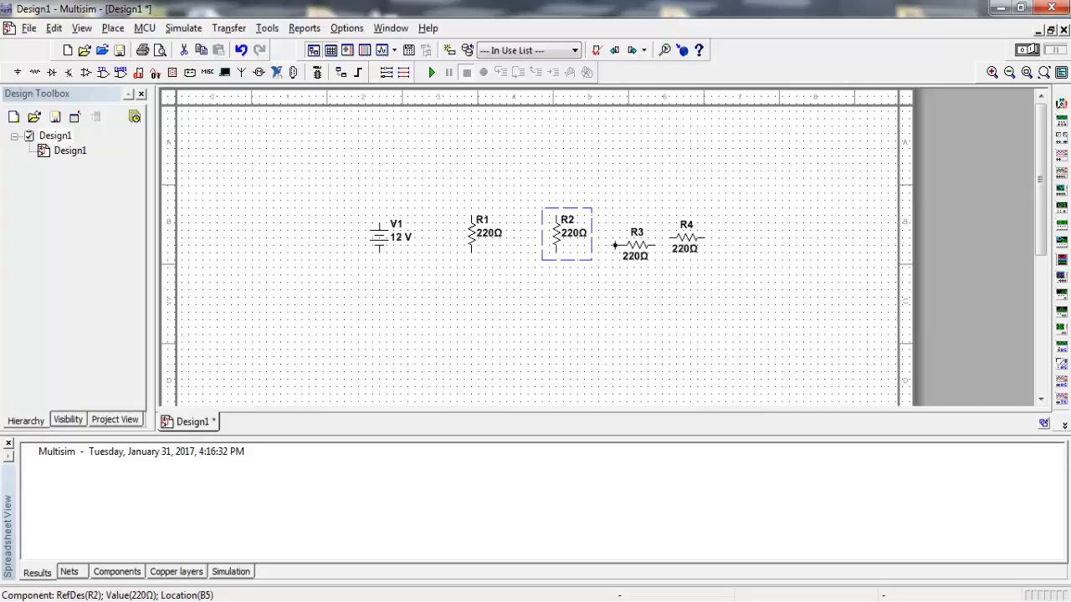
Step: Position R3 above and to the right of R2, and R4 below and to the right of R2
drag(637, 248, 622, 196)
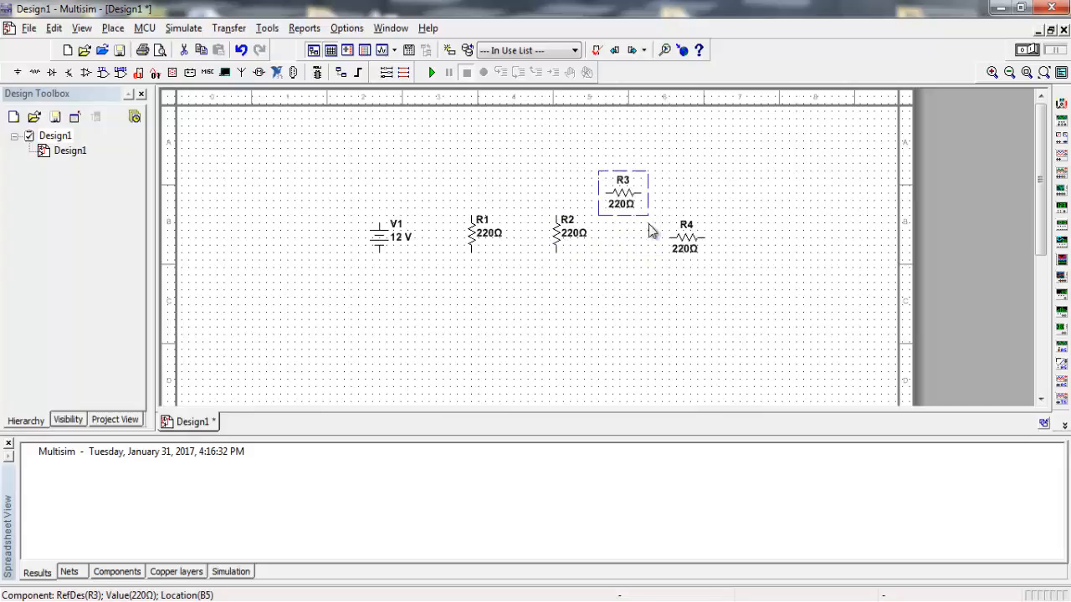
click(686, 249)
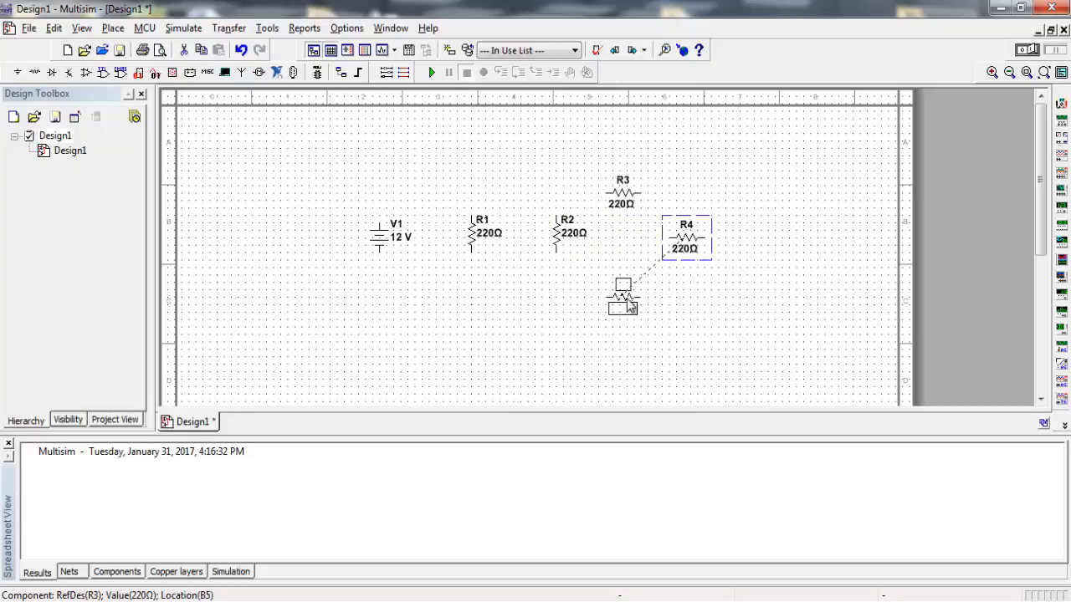
drag(630, 306, 631, 306)
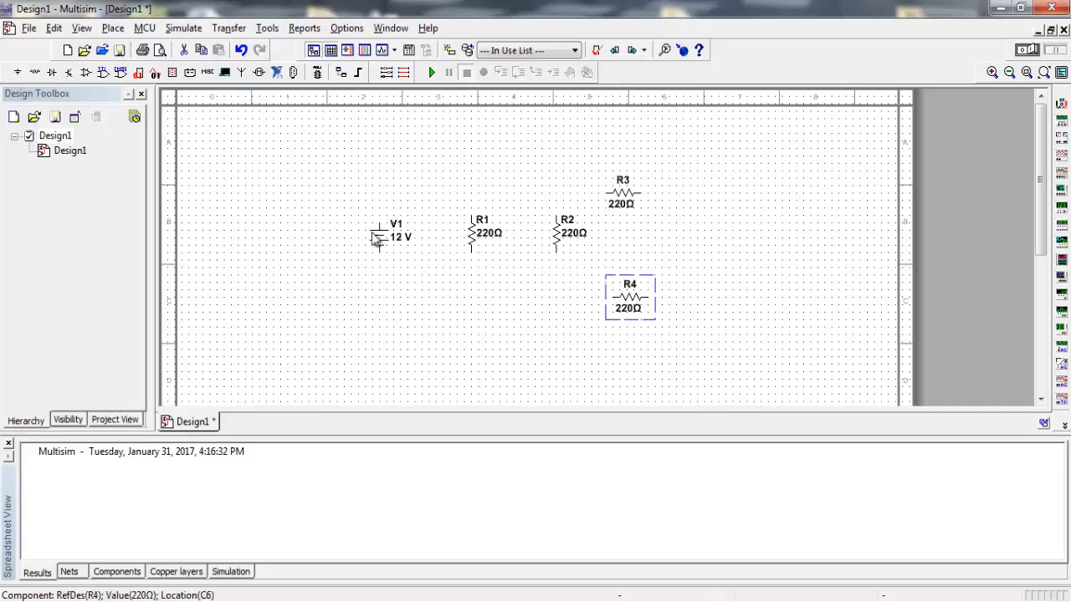
Step: Set R1's resistance to 1 kΩ and R2's resistance to 2 kΩ
double_click(497, 240)
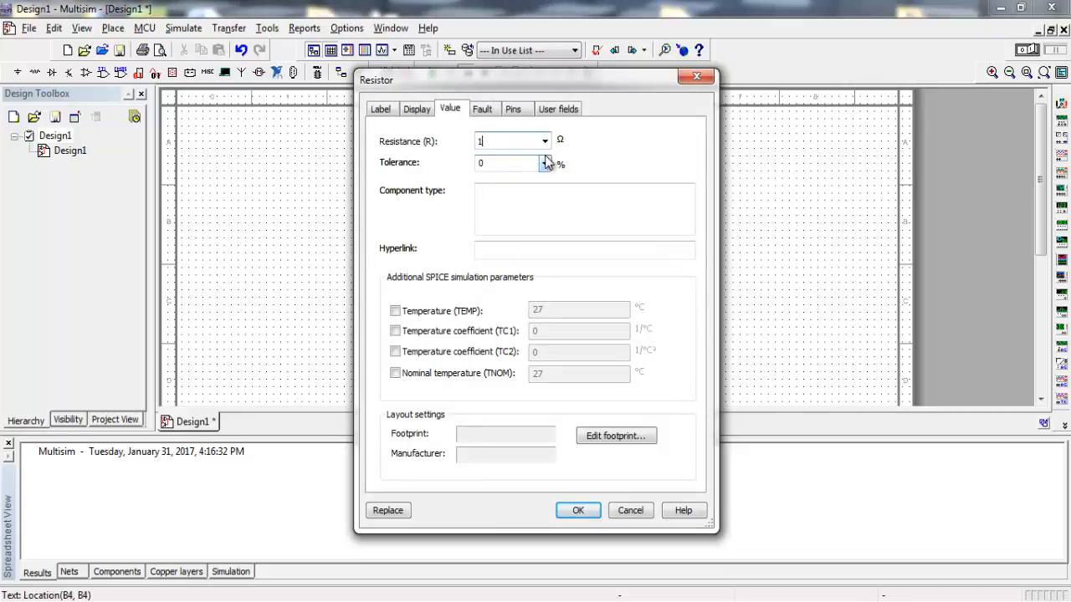
click(577, 511)
double_click(568, 237)
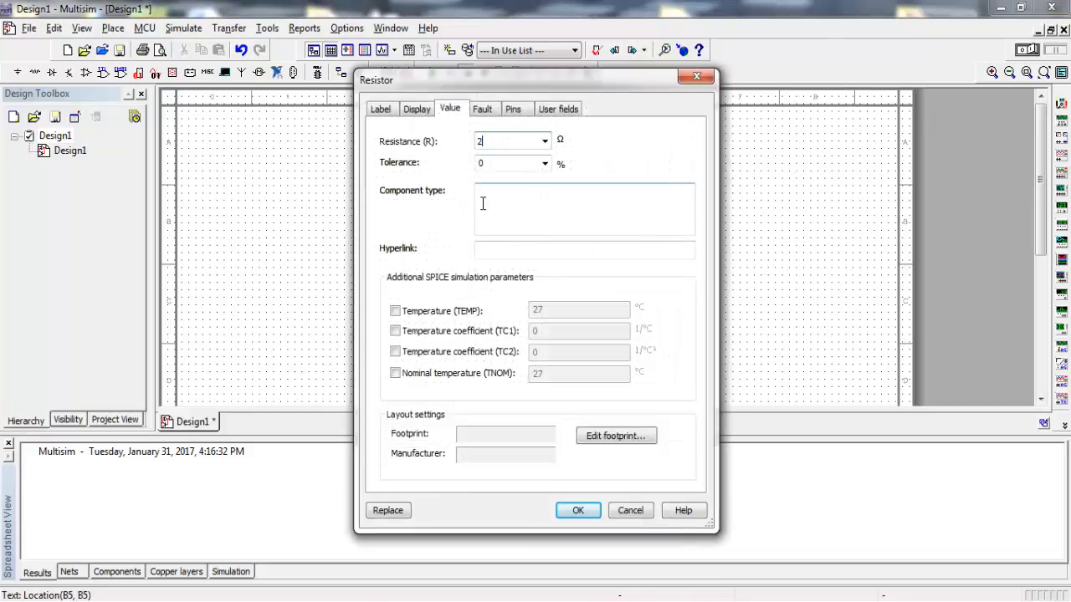
click(577, 510)
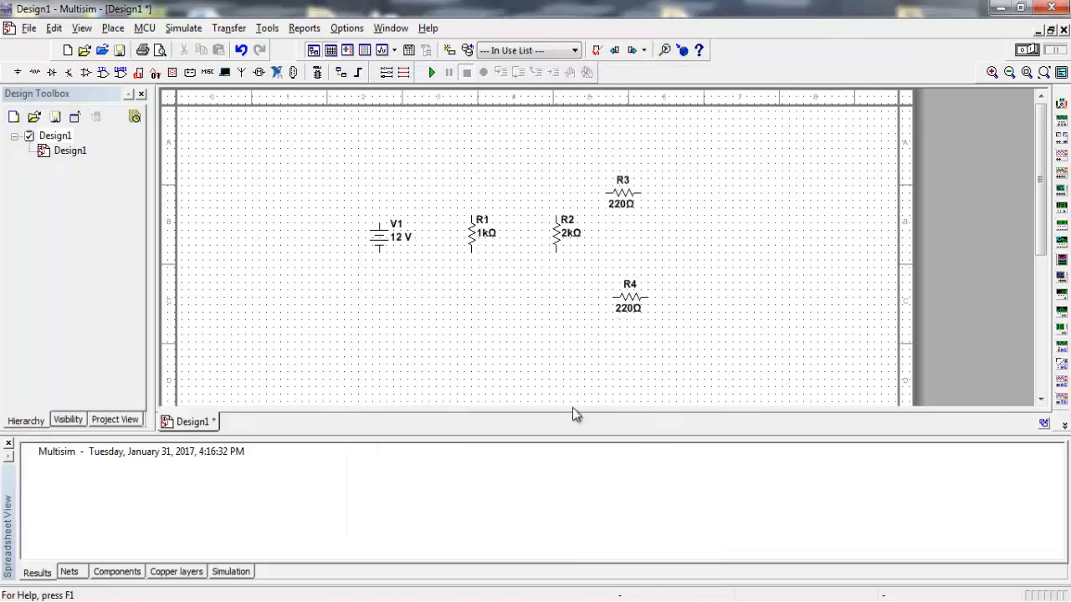
Step: Set R4's resistance to 5 Ω
double_click(628, 309)
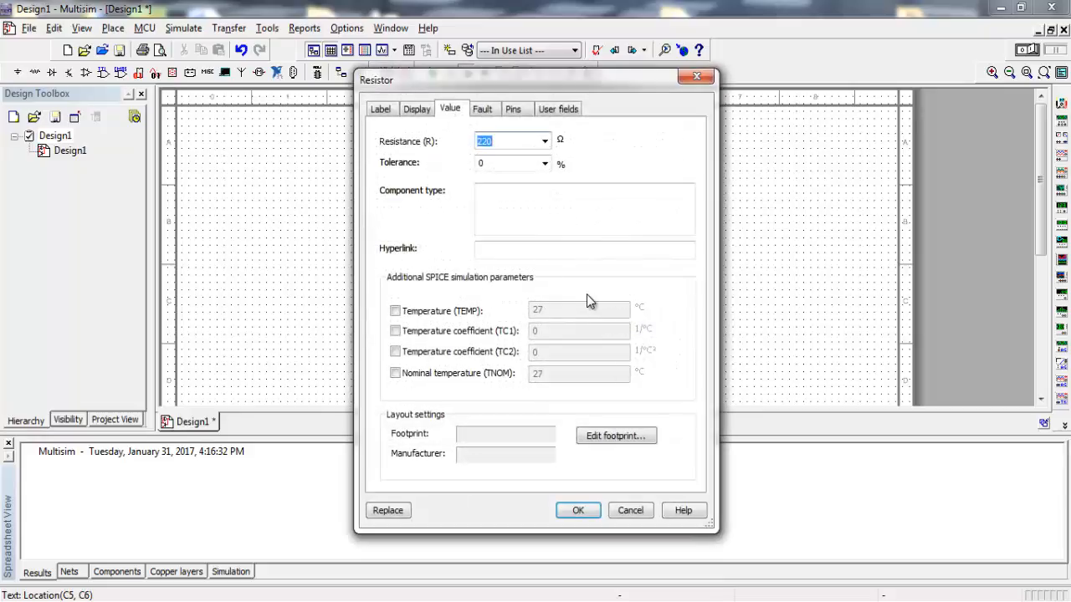
text(5)
click(577, 510)
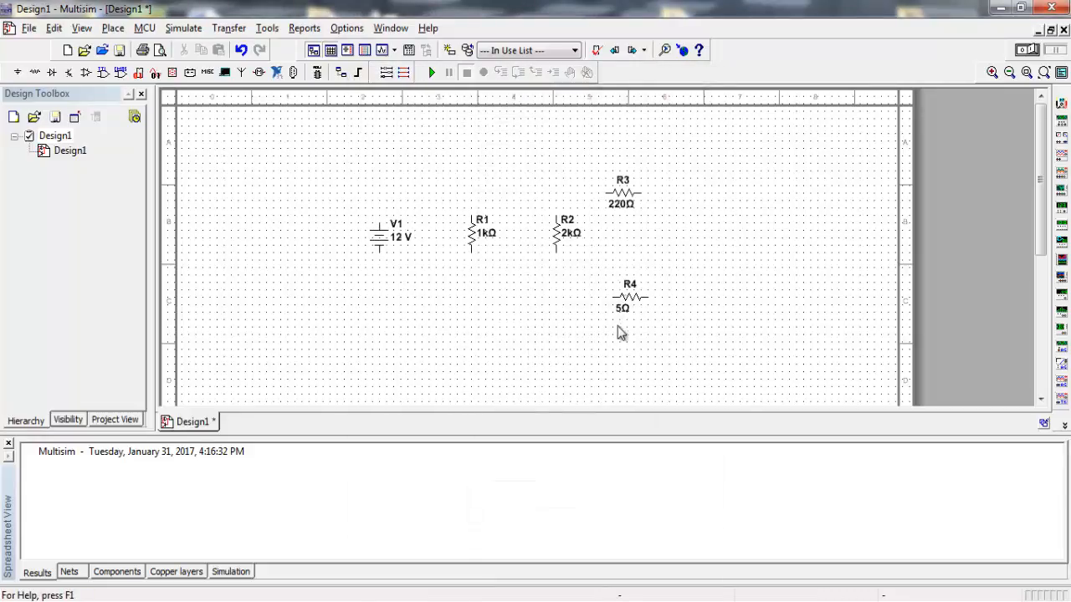
Step: Set R3's resistance to 6 kΩ and R4's resistance to 5 kΩ
double_click(611, 207)
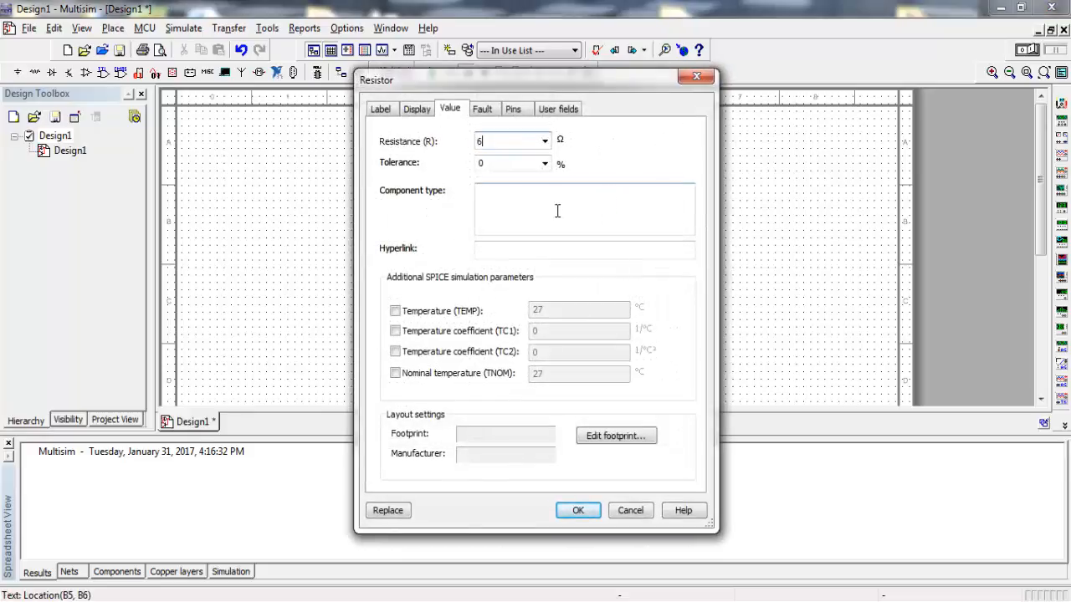
click(577, 511)
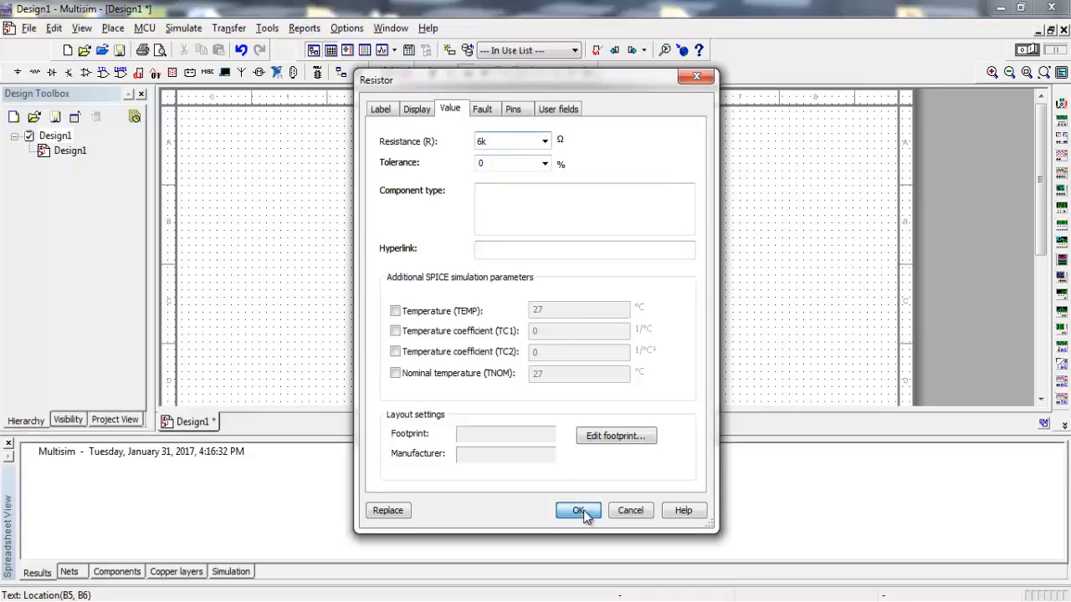
double_click(626, 300)
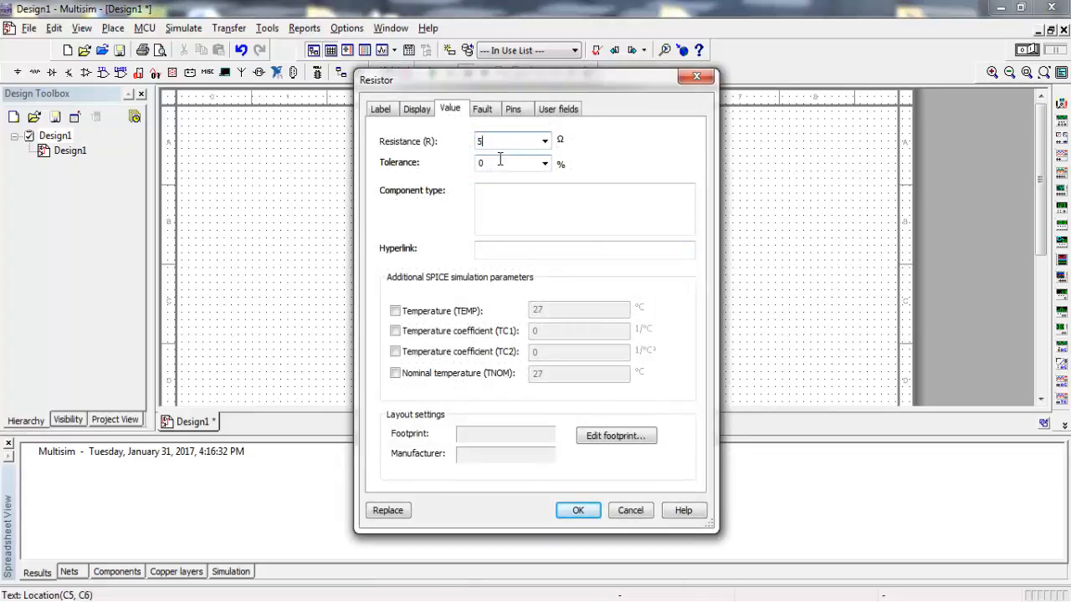
text(k)
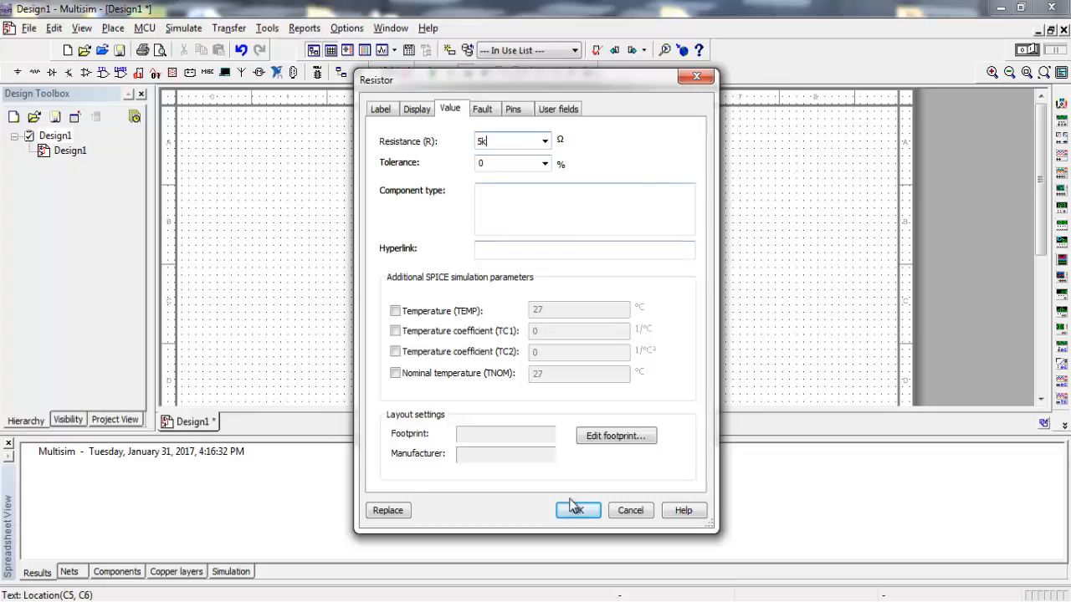
click(576, 510)
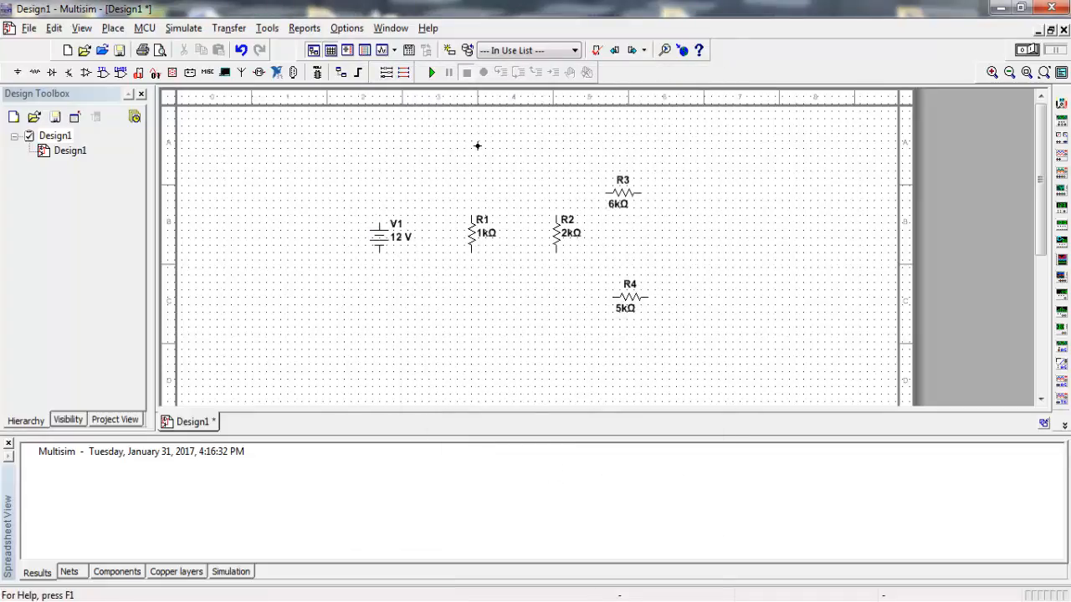
Step: Wire R1 and R2 in parallel across V1, with a common wire above and another below the components
click(472, 226)
click(470, 217)
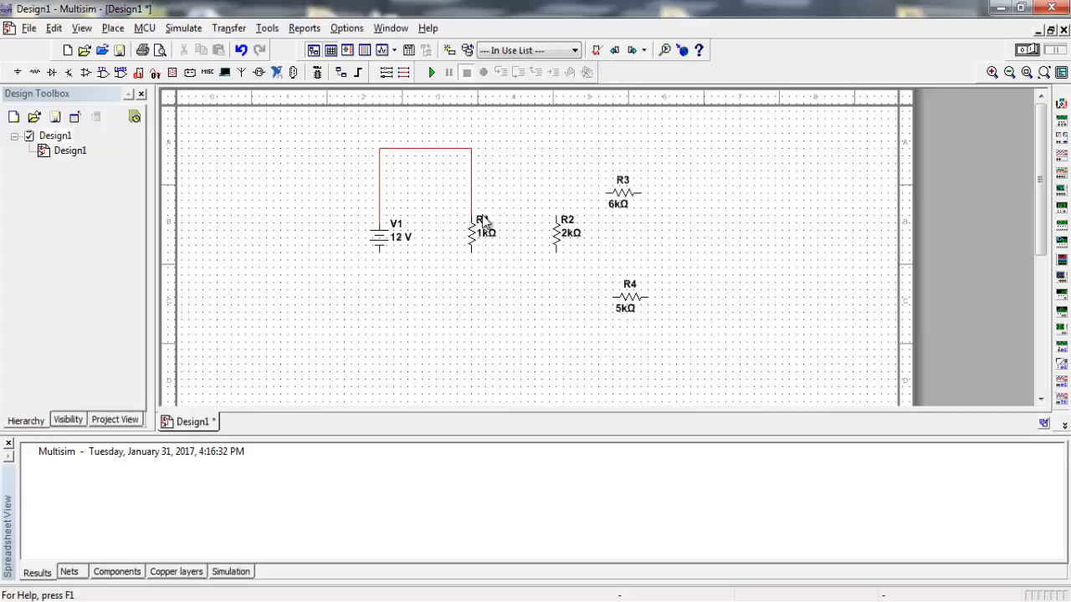
click(555, 216)
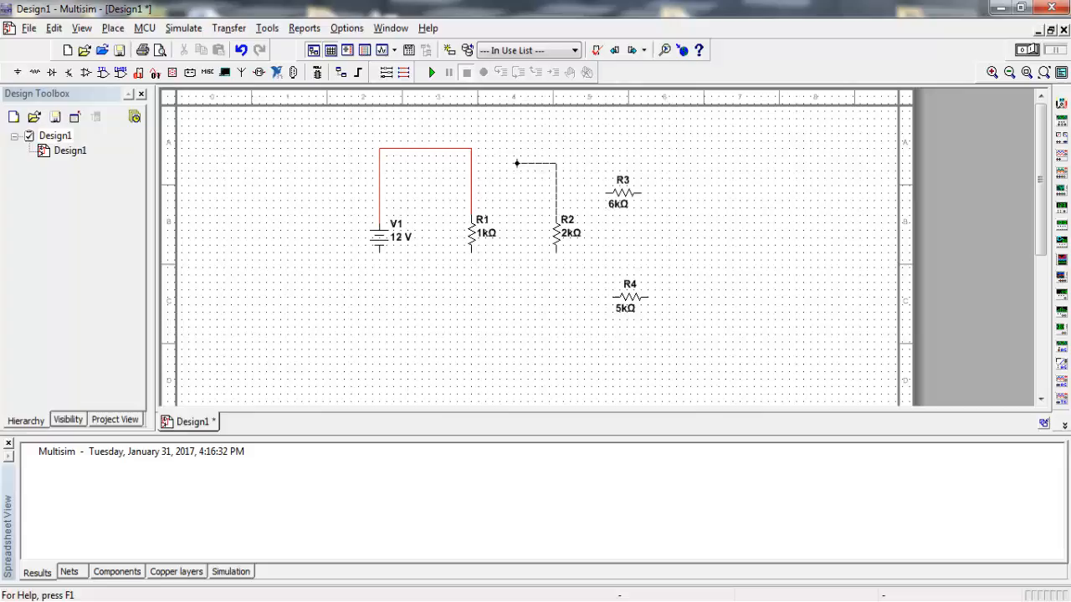
click(469, 149)
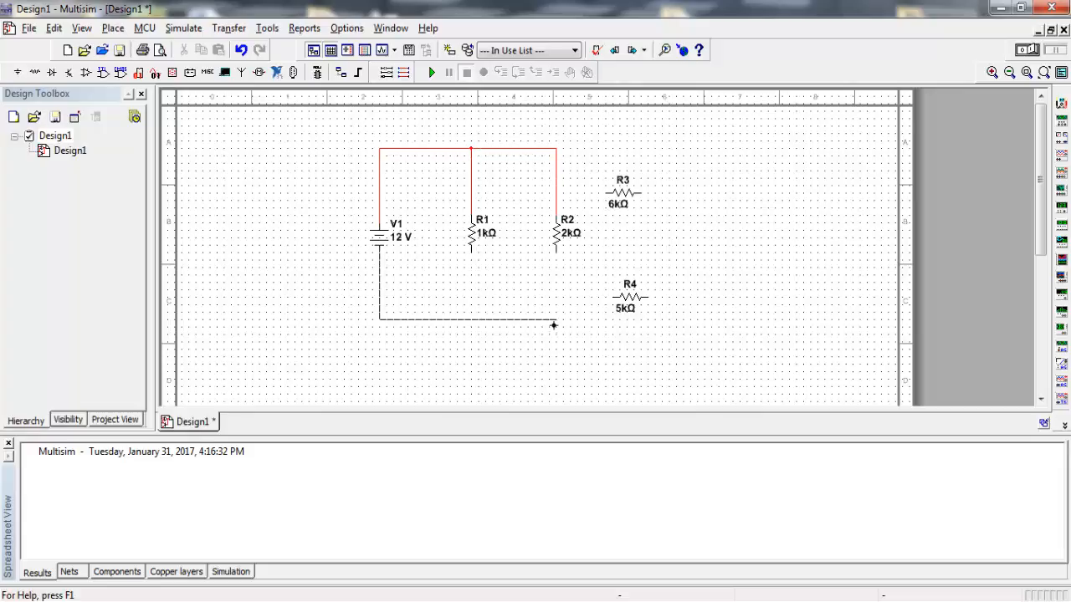
click(555, 251)
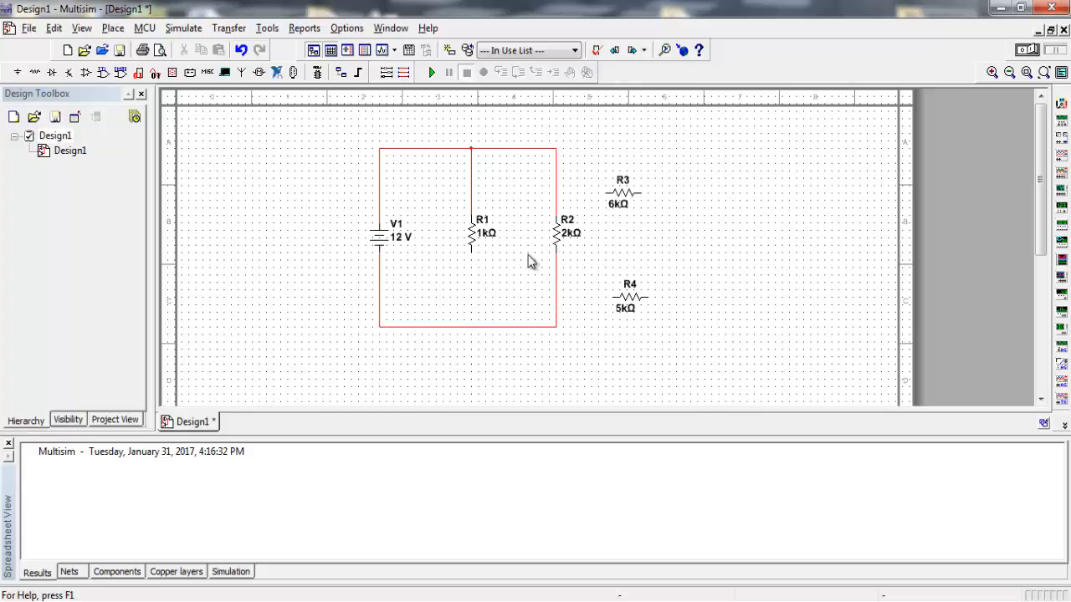
click(471, 327)
Step: Align R4 with the lower common wire and R3 with the upper one, connecting R4 to R2's lower node and to R3's right terminal
drag(629, 298, 625, 327)
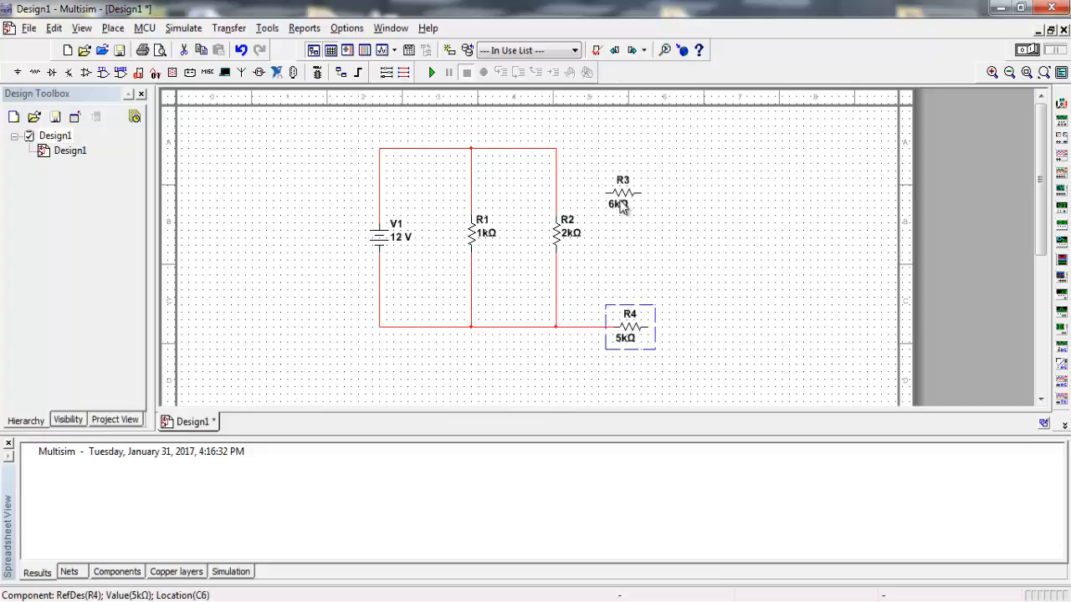
drag(623, 199, 617, 154)
click(686, 179)
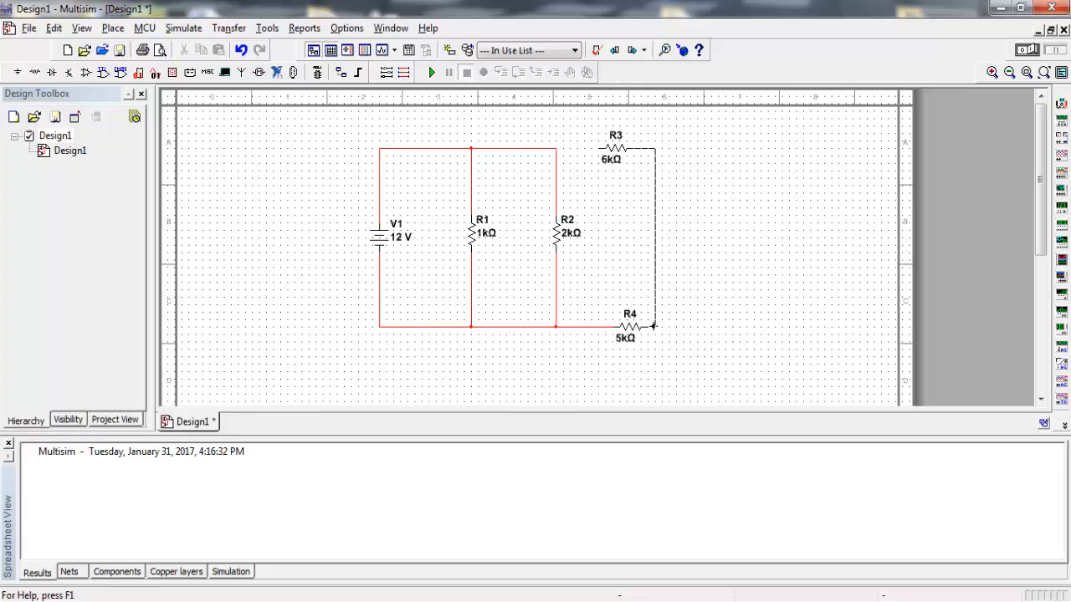
click(648, 326)
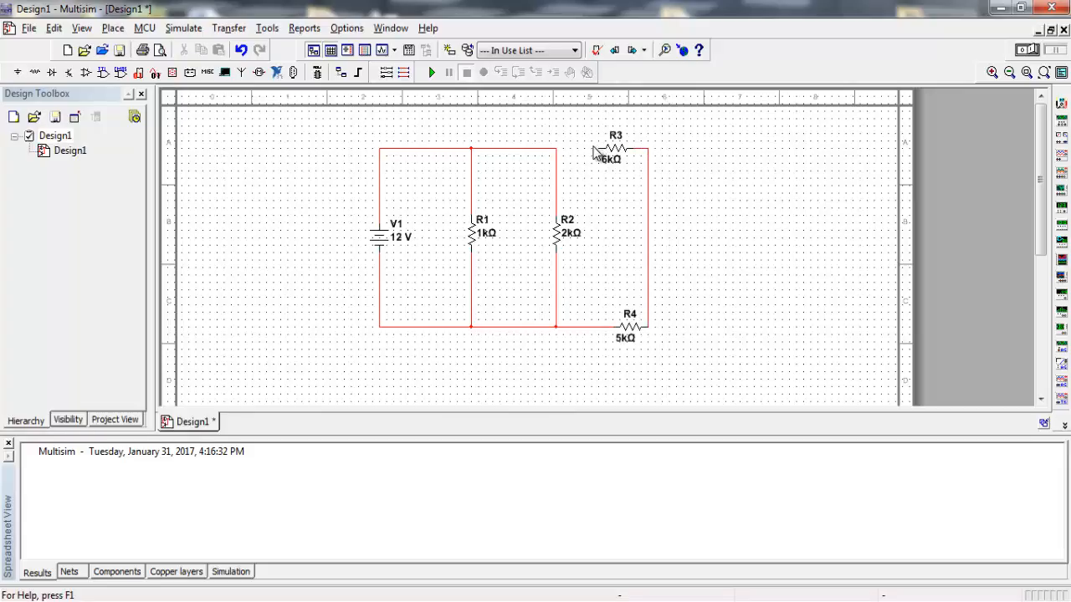
Step: Connect R3's free left terminal to the upper common wire at R2's top node
click(557, 157)
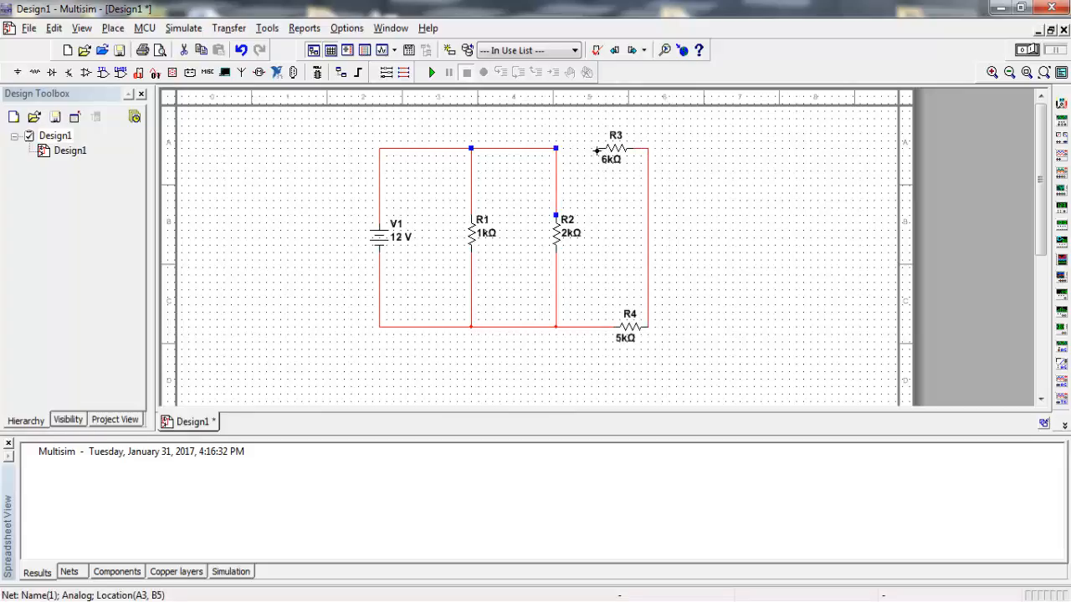
click(596, 150)
click(556, 148)
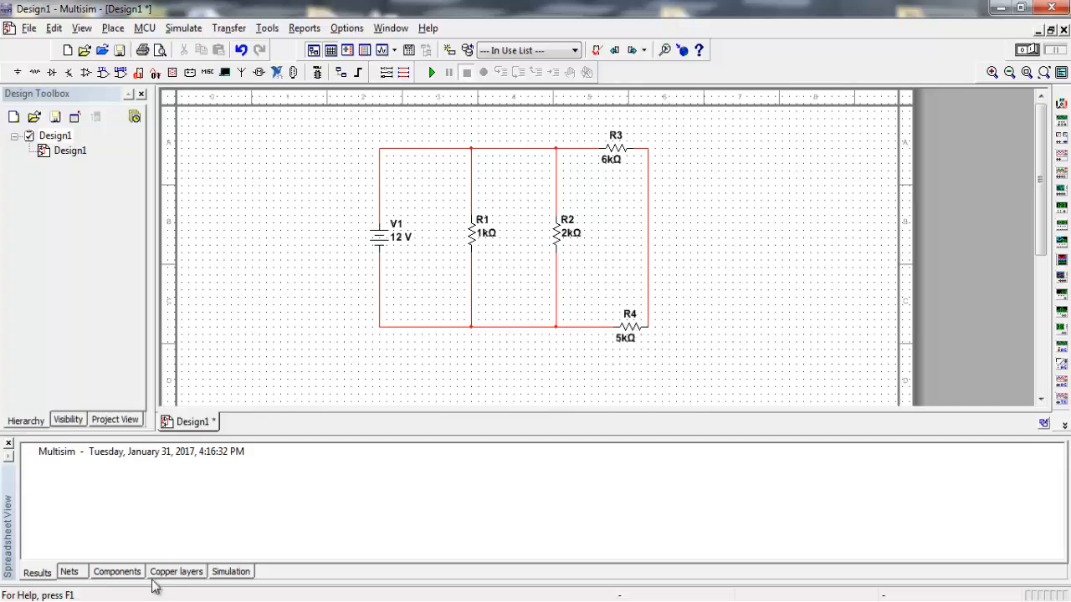
Step: Place a GROUND component from the Sources group's POWER_SOURCES family just below the circuit, between R1 and R2
click(114, 28)
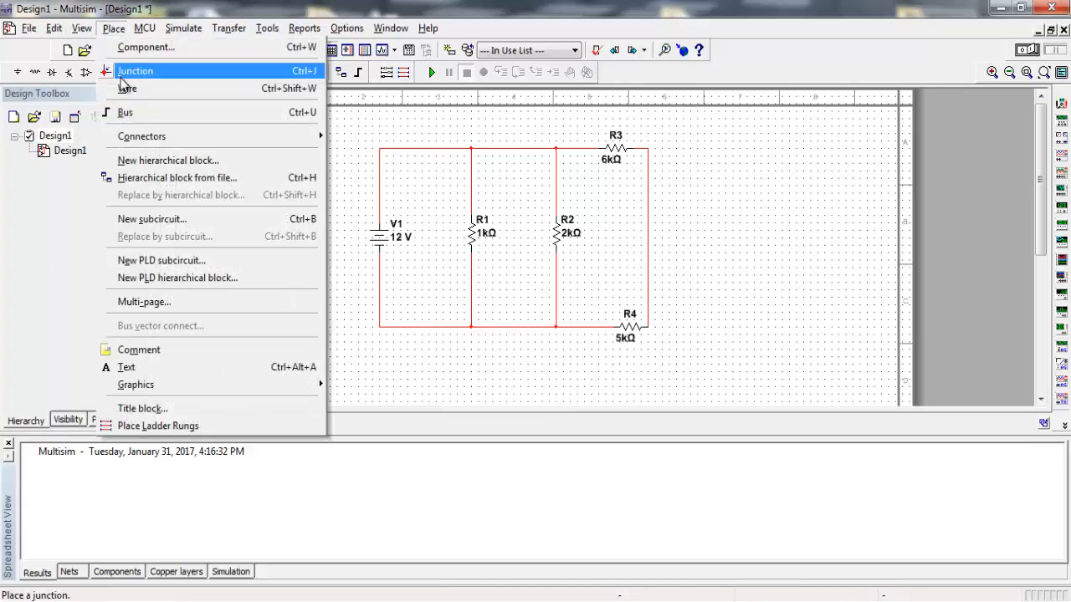
click(139, 50)
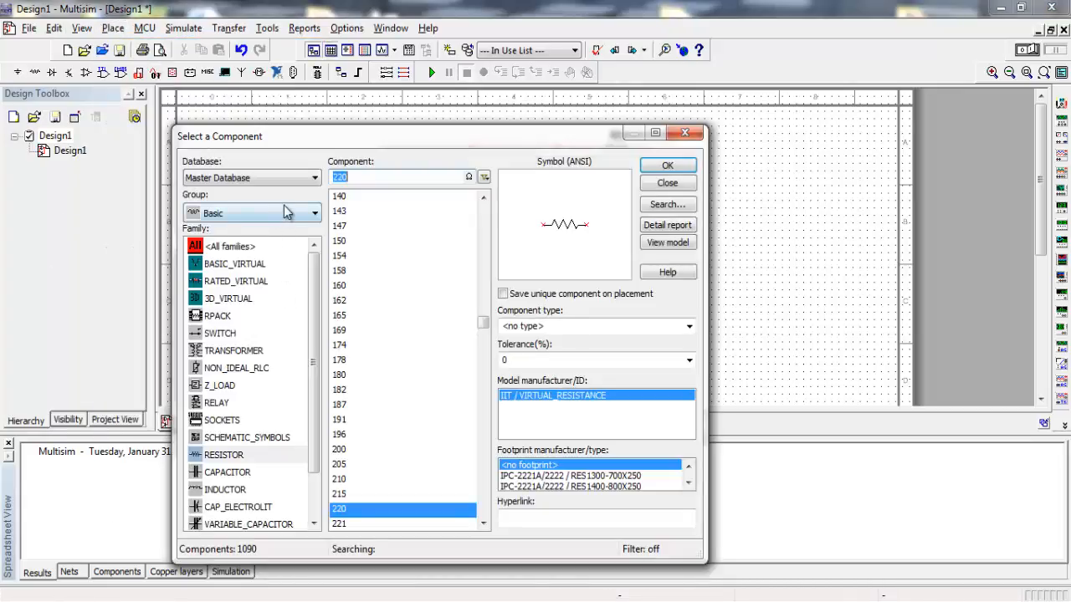
click(286, 213)
click(240, 248)
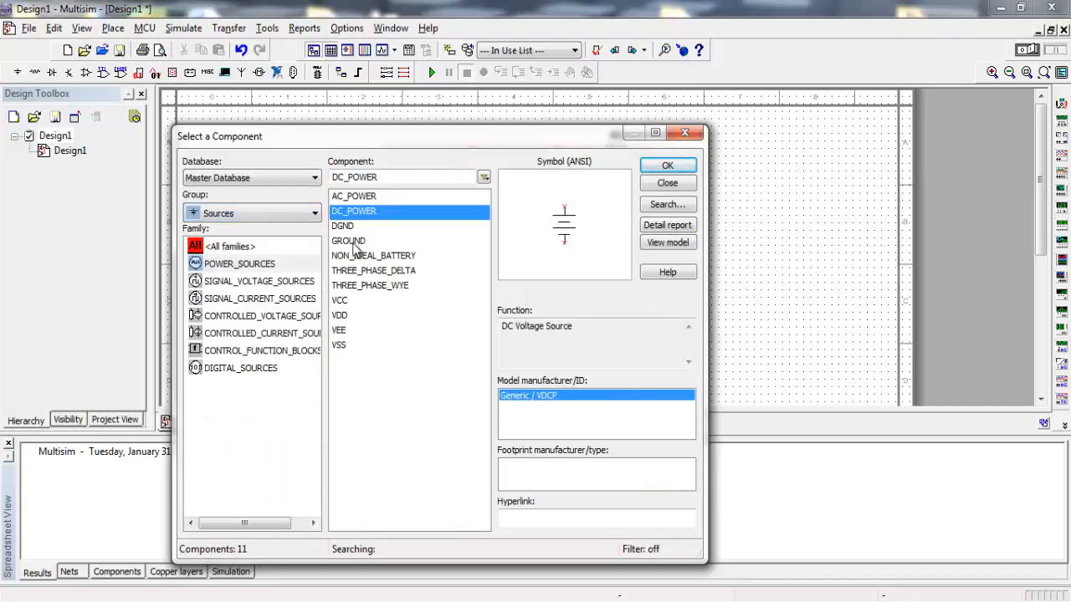
click(379, 242)
click(667, 165)
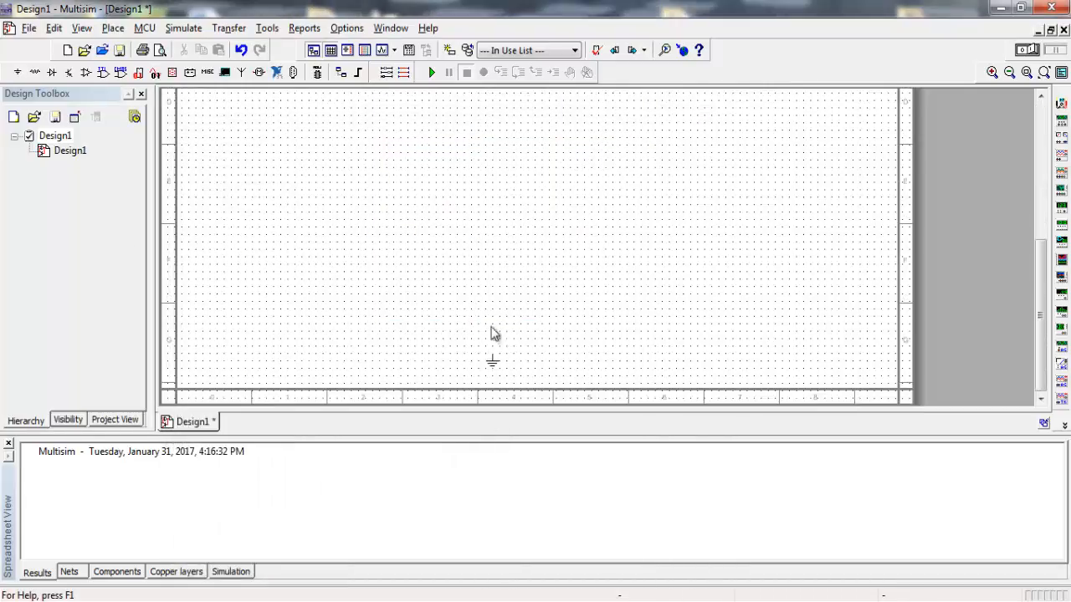
scroll(478, 259, down, 4)
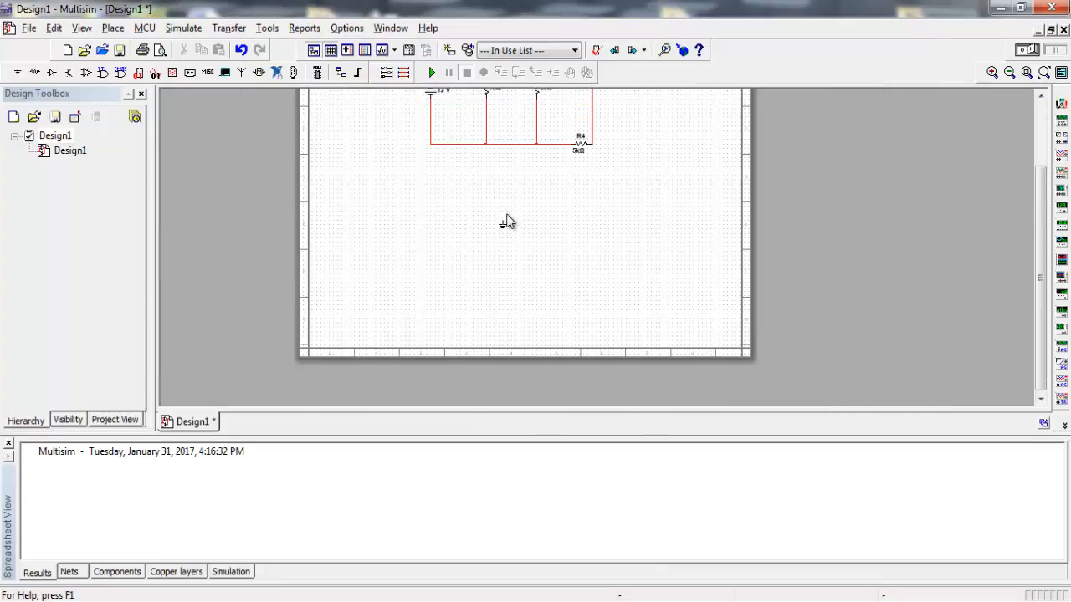
scroll(514, 166, up, 3)
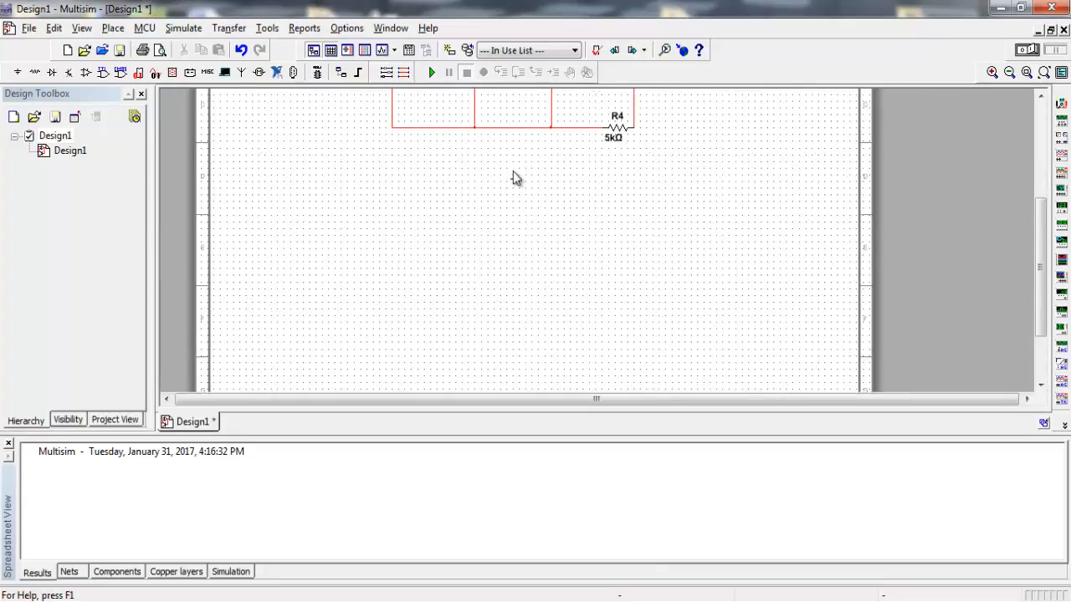
click(514, 152)
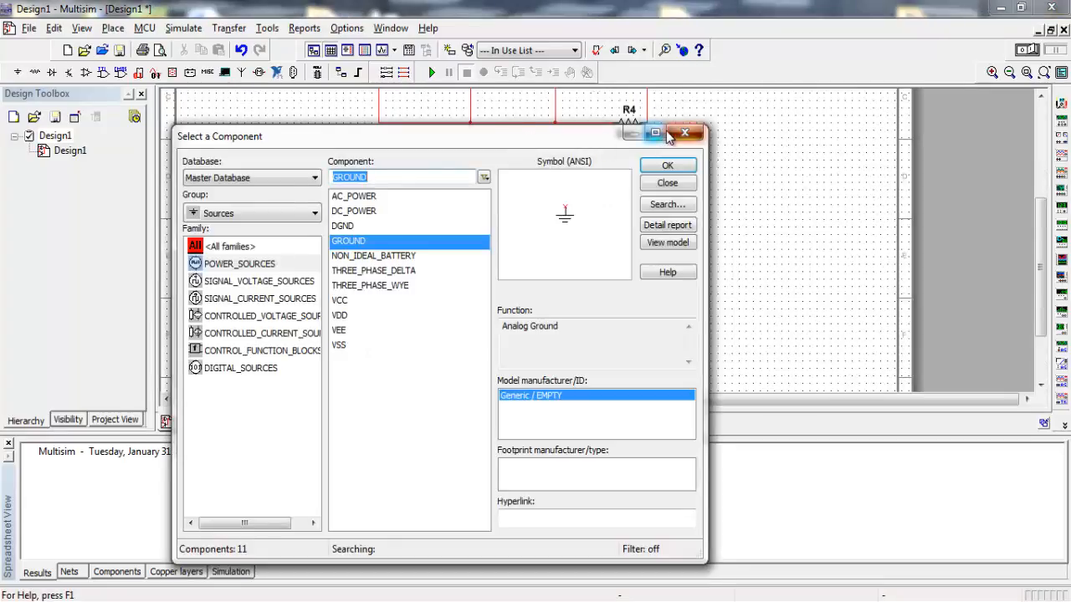
click(691, 132)
Step: Wire the ground symbol to the lower common wire between R1 and R2, and move it closer to that wire
drag(1041, 244, 1040, 167)
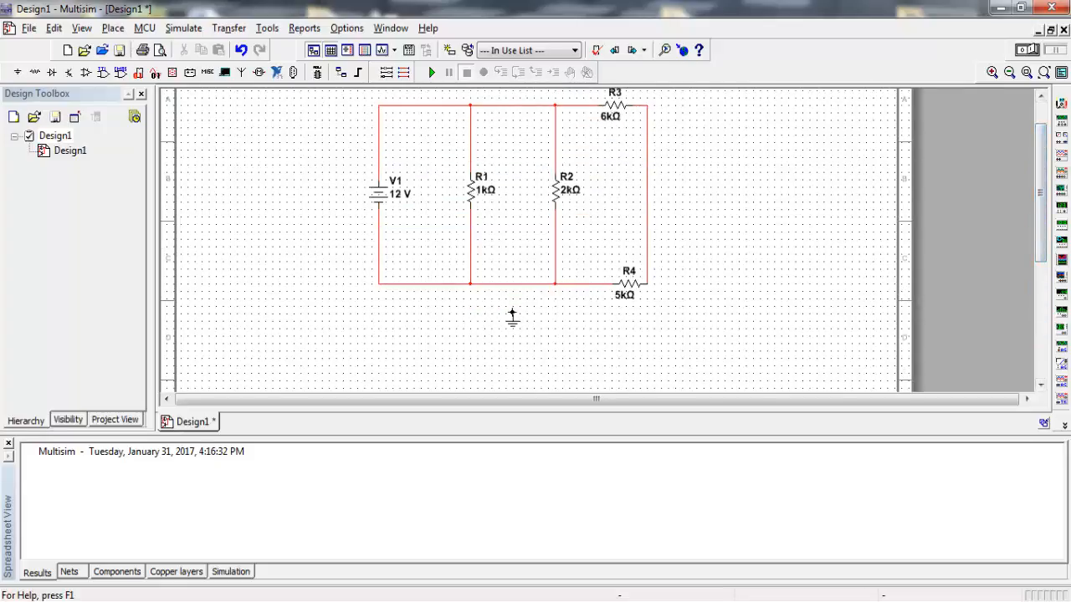
click(512, 284)
drag(514, 322, 513, 306)
click(644, 339)
Step: Place a multimeter to the right of the circuit, beside the wire between R3 and R4
drag(1040, 219, 1041, 199)
scroll(430, 310, up, 1)
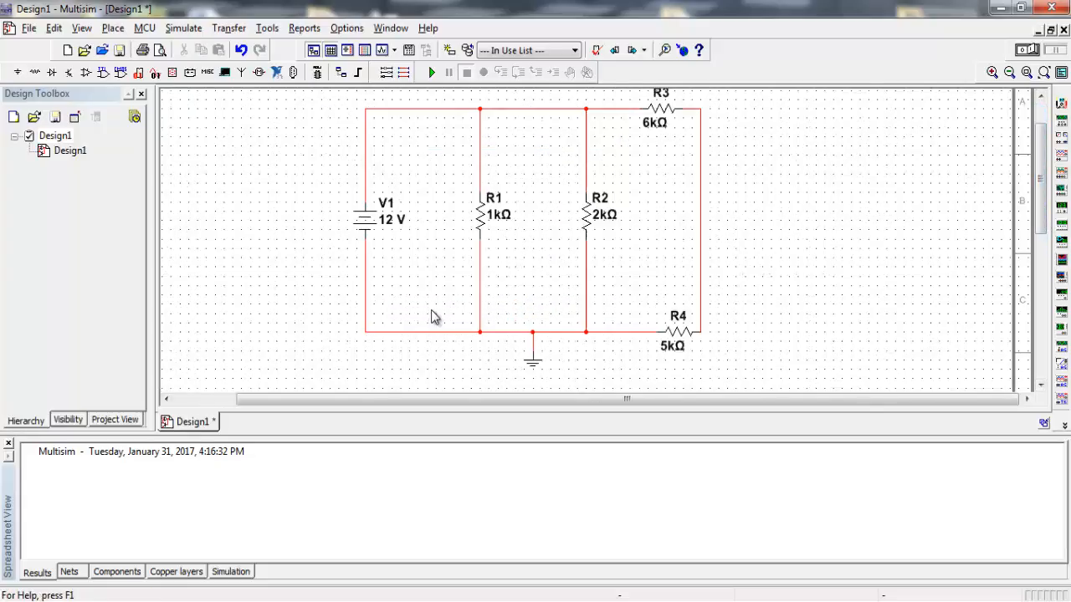
scroll(431, 310, down, 1)
scroll(438, 300, up, 1)
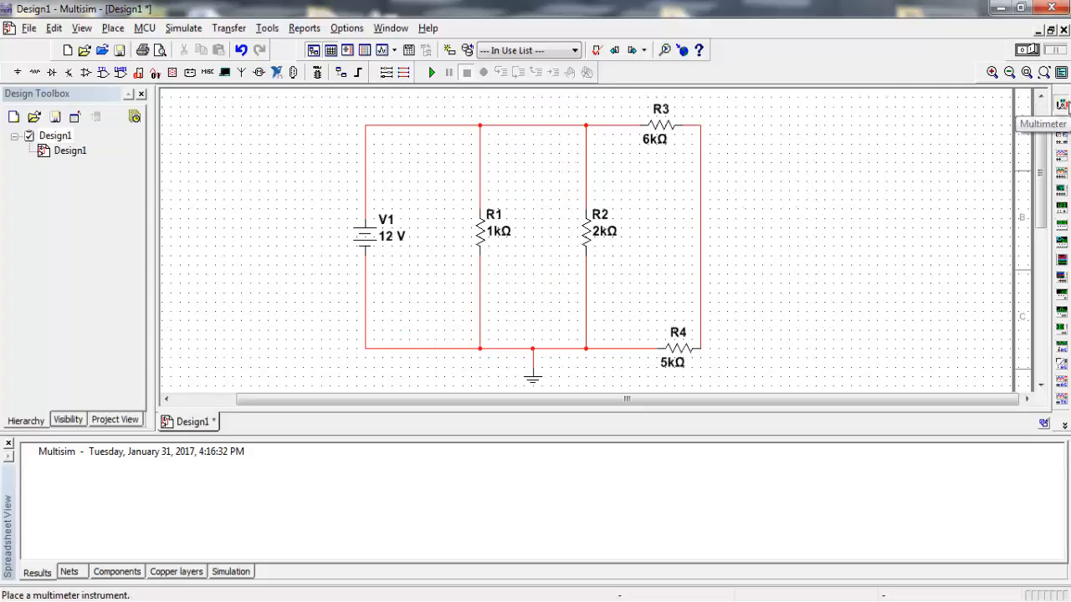
click(1061, 102)
click(841, 171)
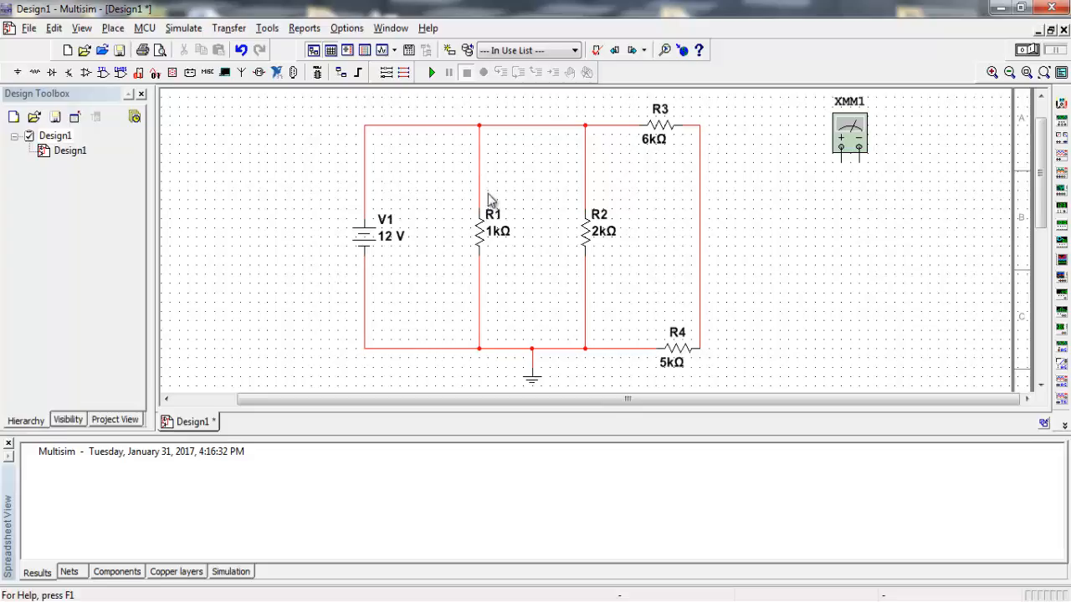
drag(855, 147, 766, 187)
click(791, 249)
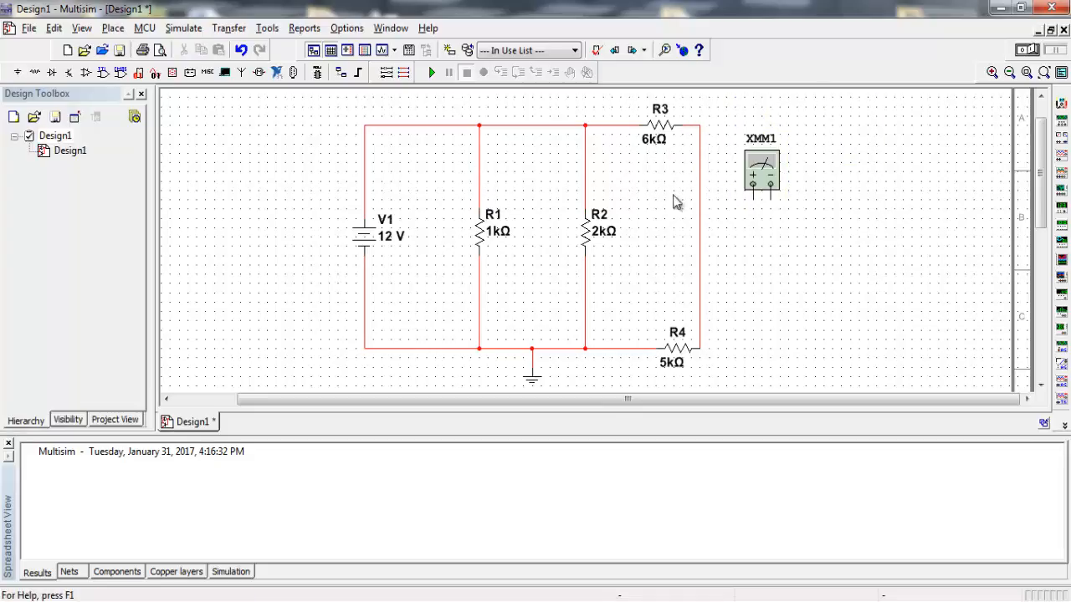
Step: Replace the wire above R1 with multimeter XMM1 in series, its positive terminal on the upper common wire and its negative on R1's top terminal
click(480, 159)
right_click(480, 156)
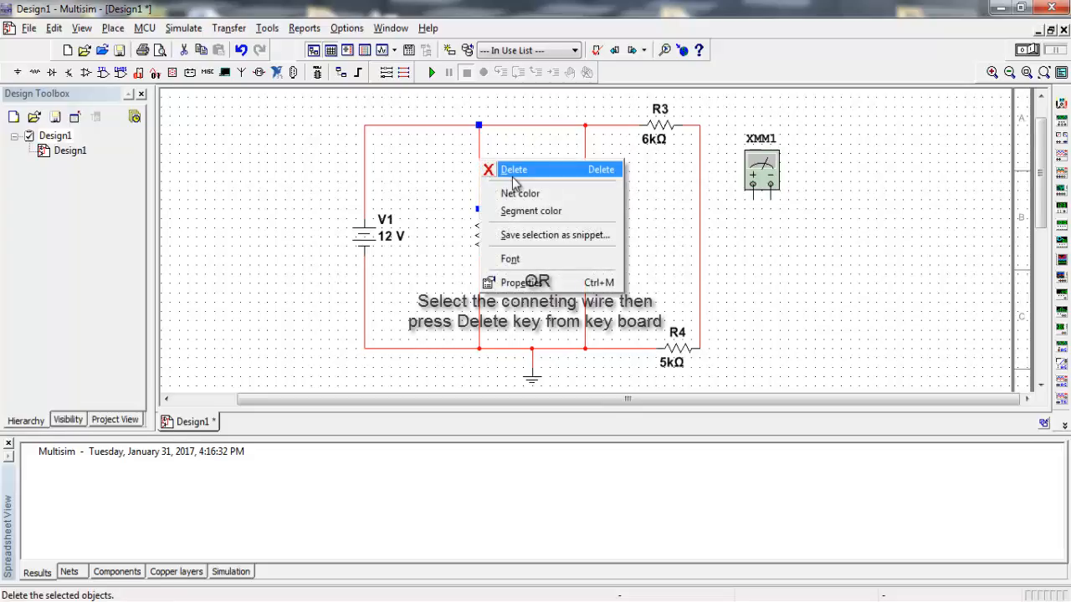
click(512, 168)
click(751, 198)
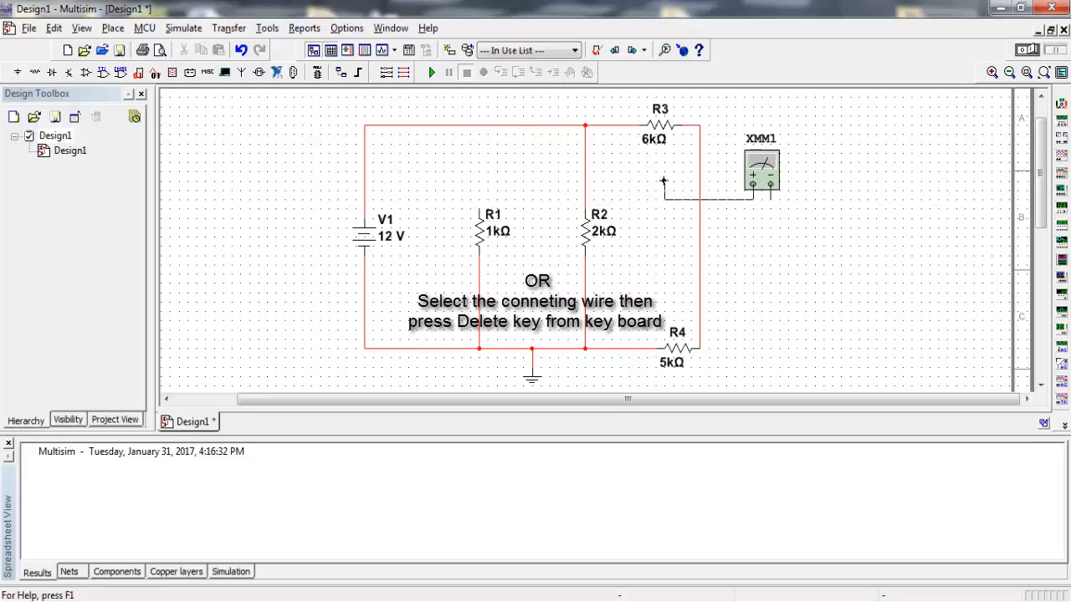
click(478, 125)
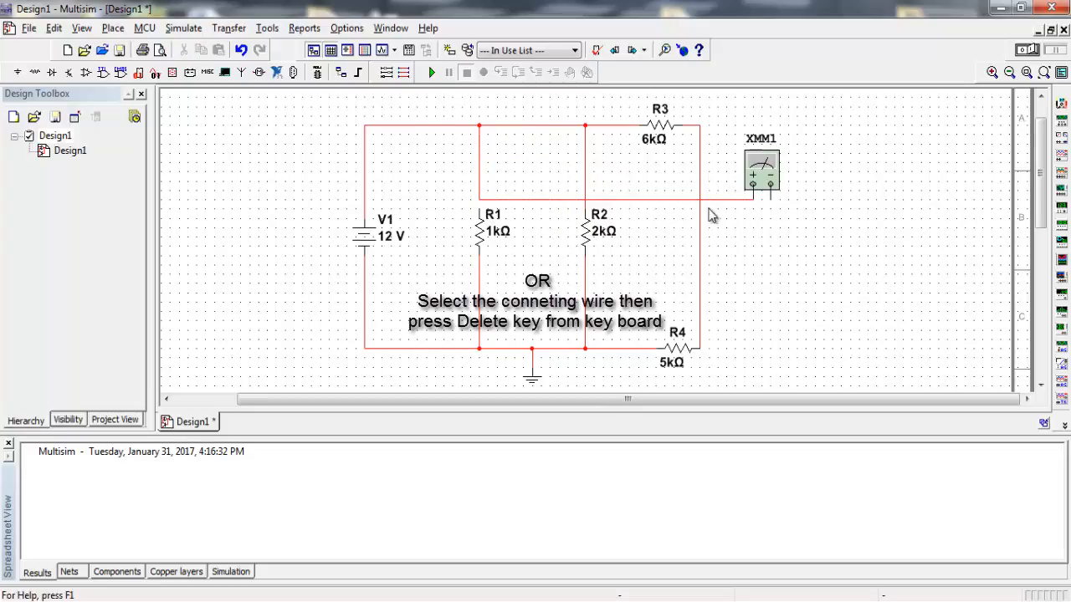
click(768, 199)
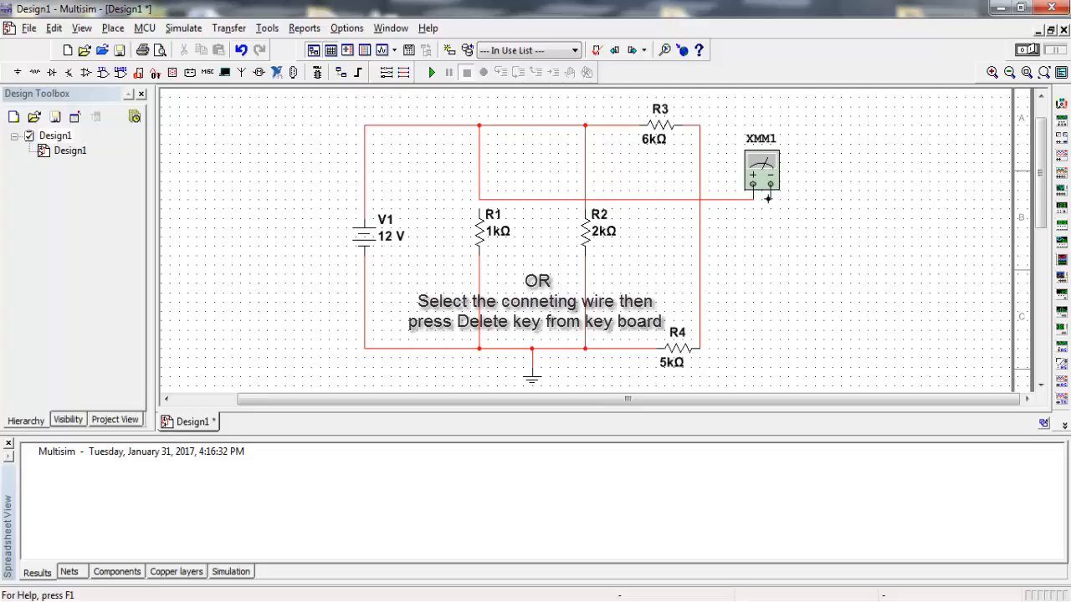
click(480, 209)
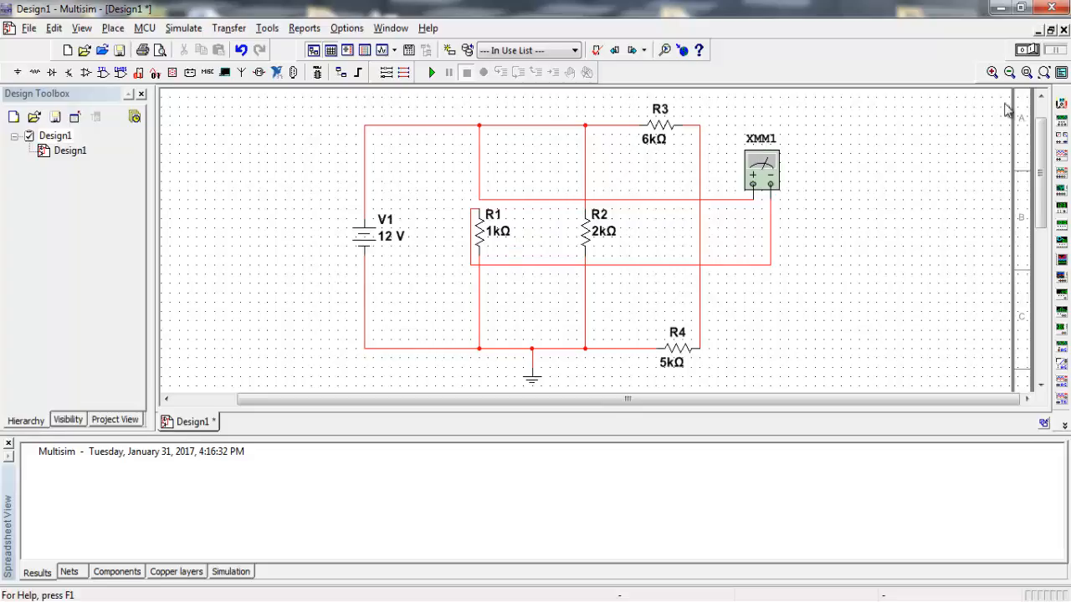
Step: Run the simulation, measure the DC current through R1 with XMM1 in ammeter mode, and stop the simulation
click(1027, 50)
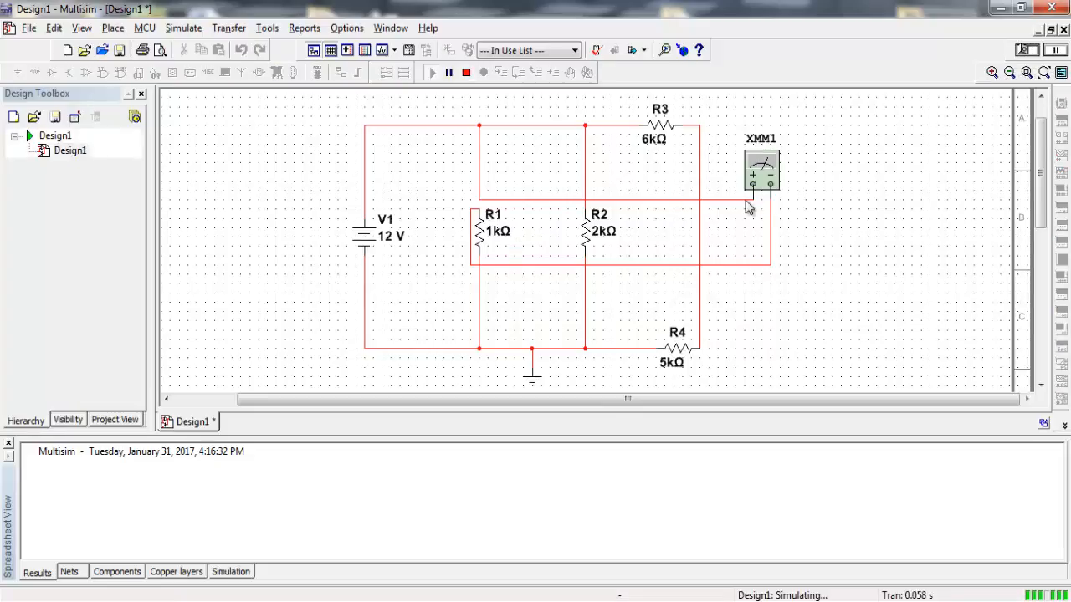
double_click(761, 176)
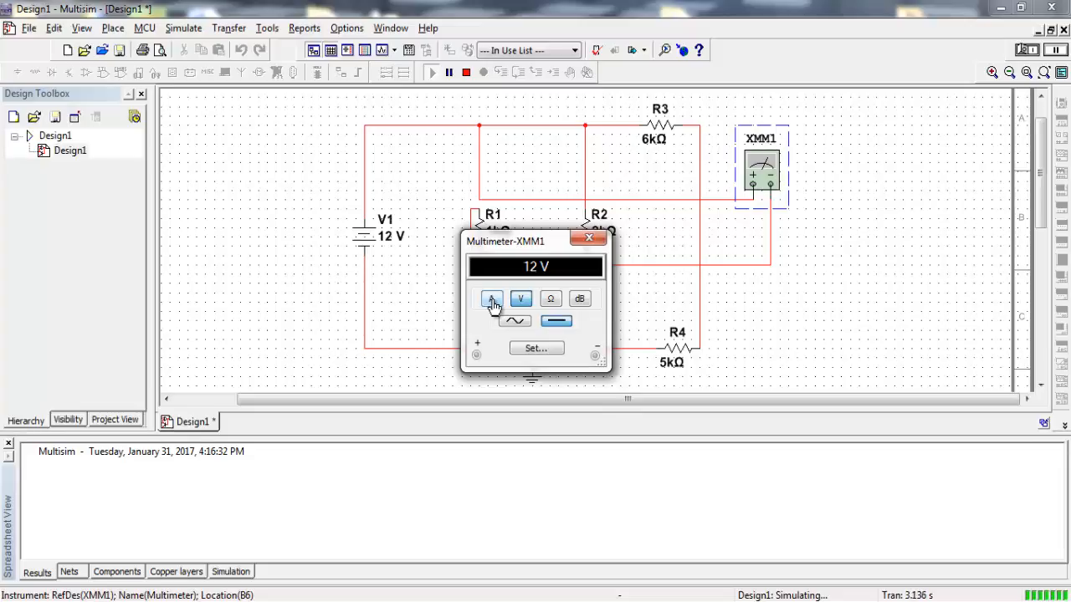
click(491, 300)
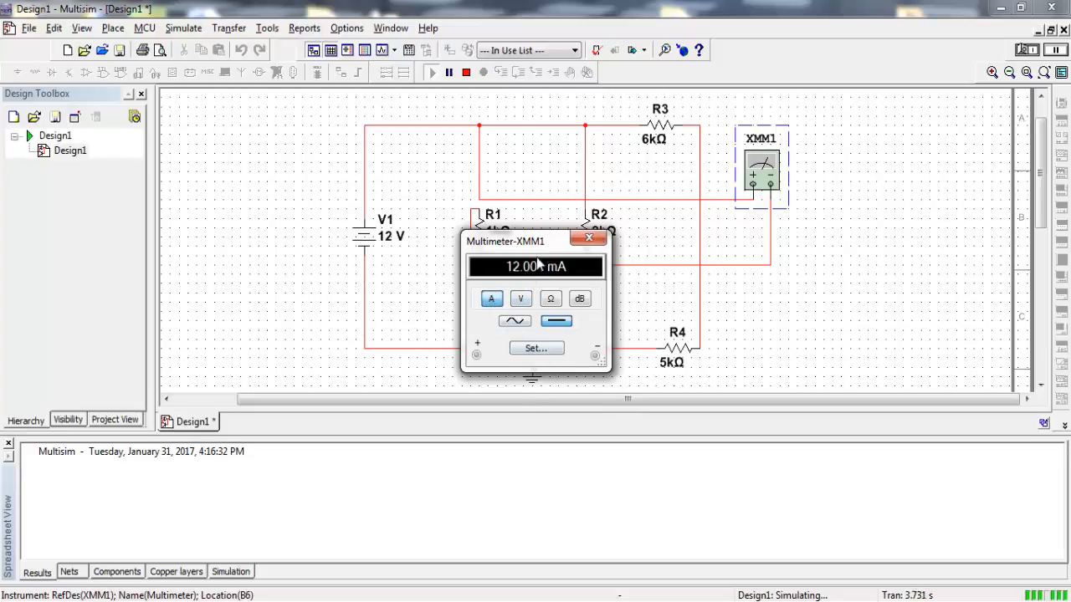
drag(541, 251, 536, 203)
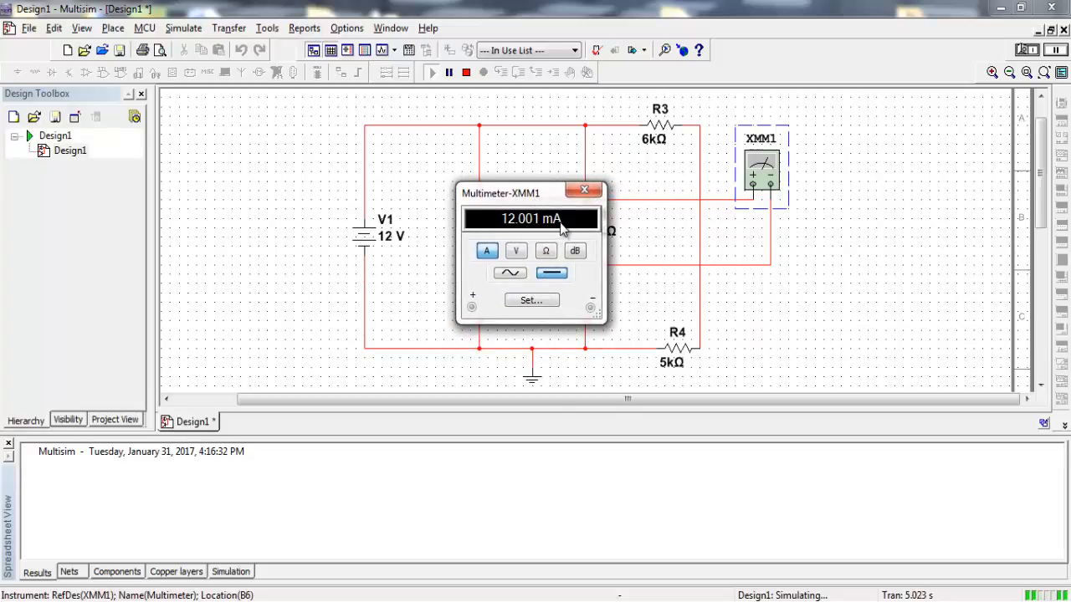
click(584, 191)
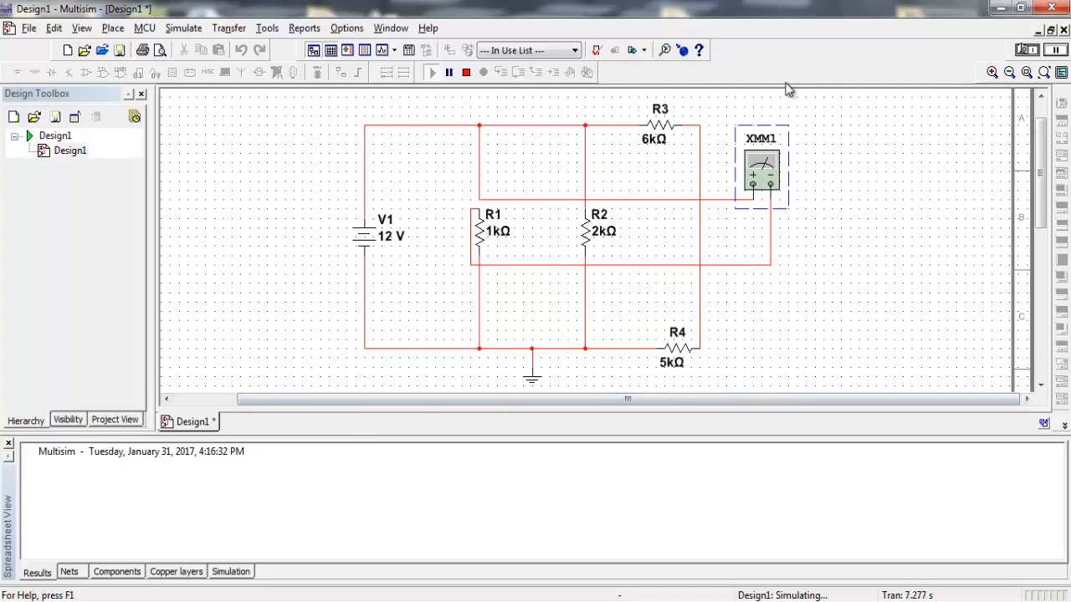
click(1025, 51)
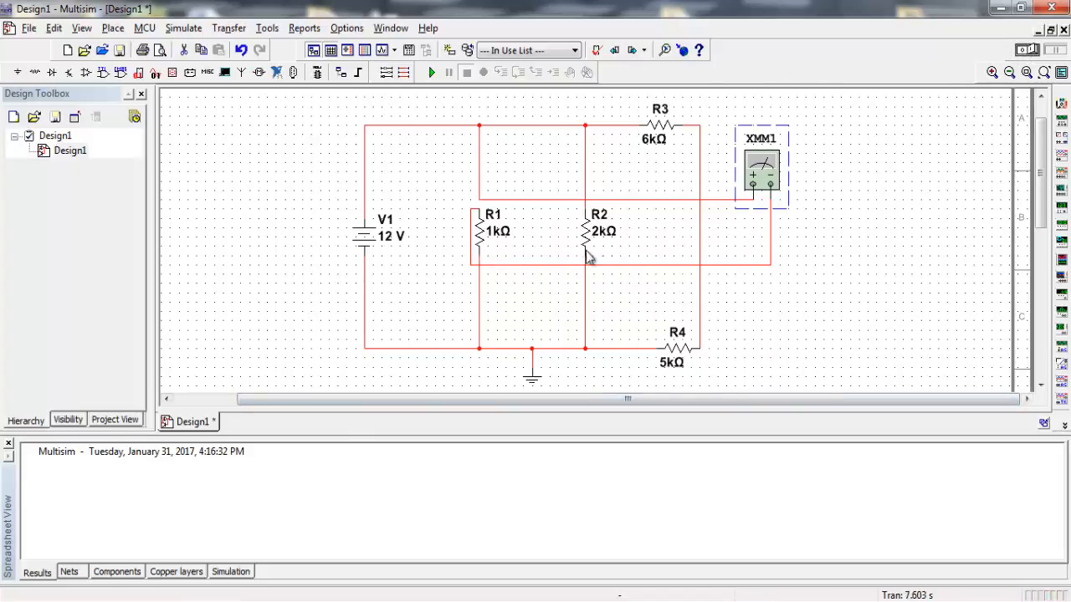
Step: Rewire XMM1 in parallel with R1, reconnecting R1's top to the upper wire and the meter's negative terminal to the wire below R1
right_click(537, 266)
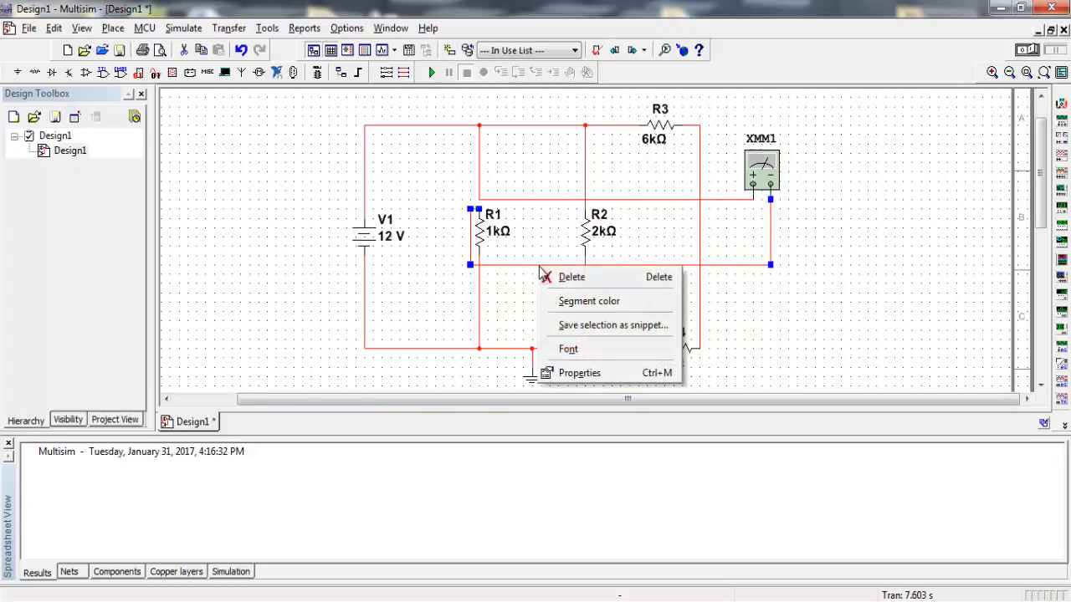
click(565, 277)
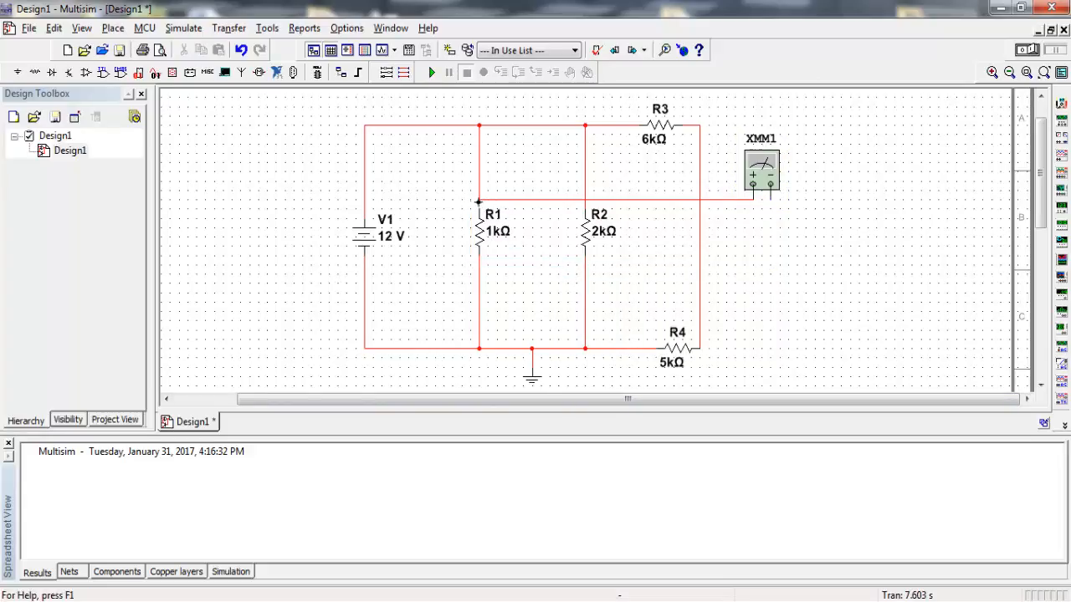
click(480, 199)
click(768, 196)
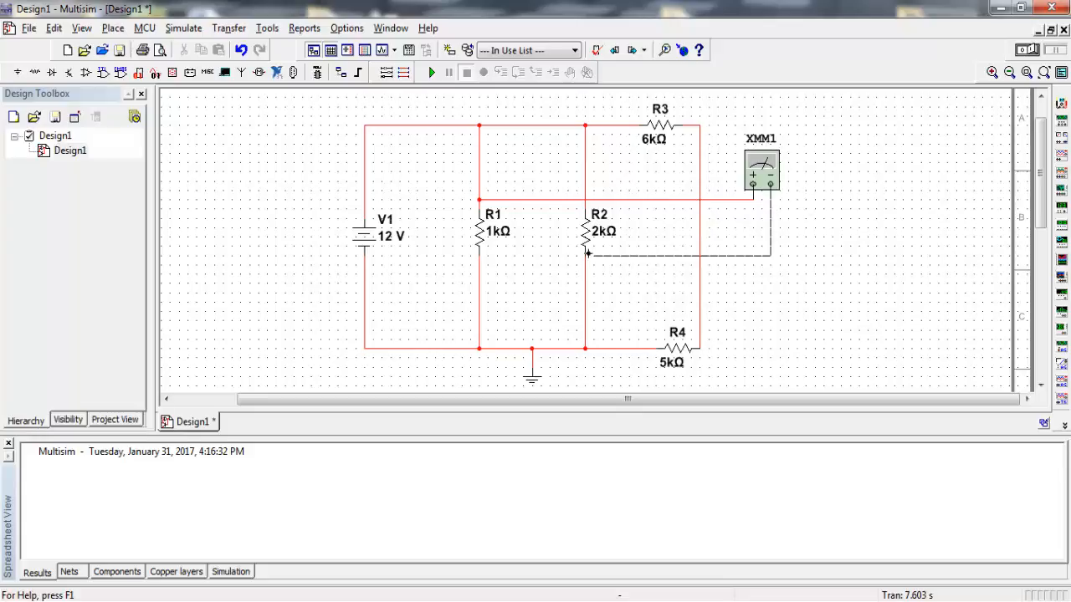
click(478, 274)
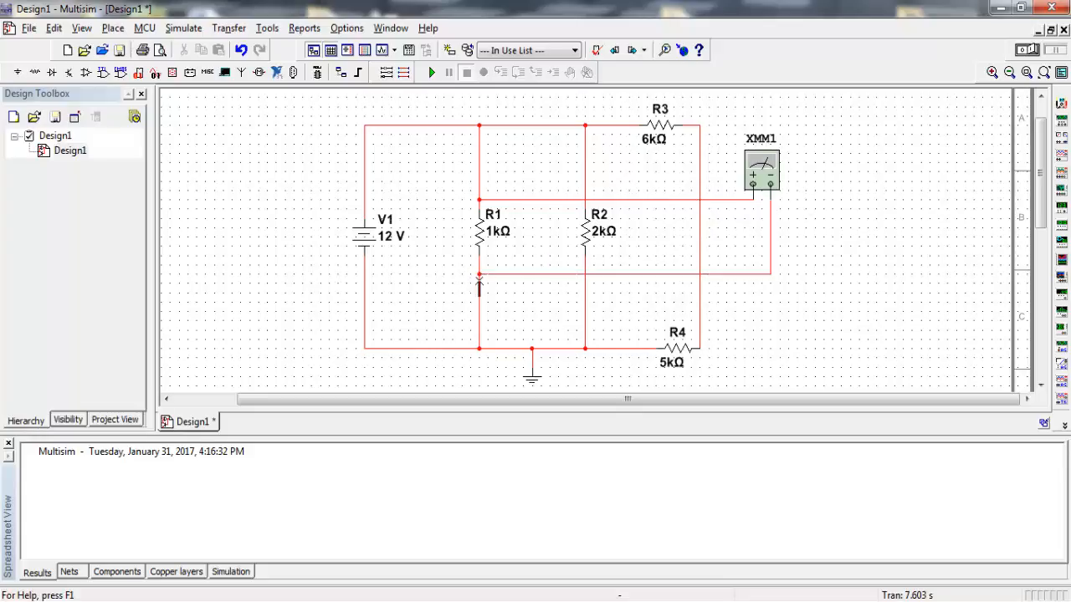
Step: Run the simulation, measure the DC voltage across R1 with XMM1 in voltmeter mode, and stop the simulation
click(1028, 49)
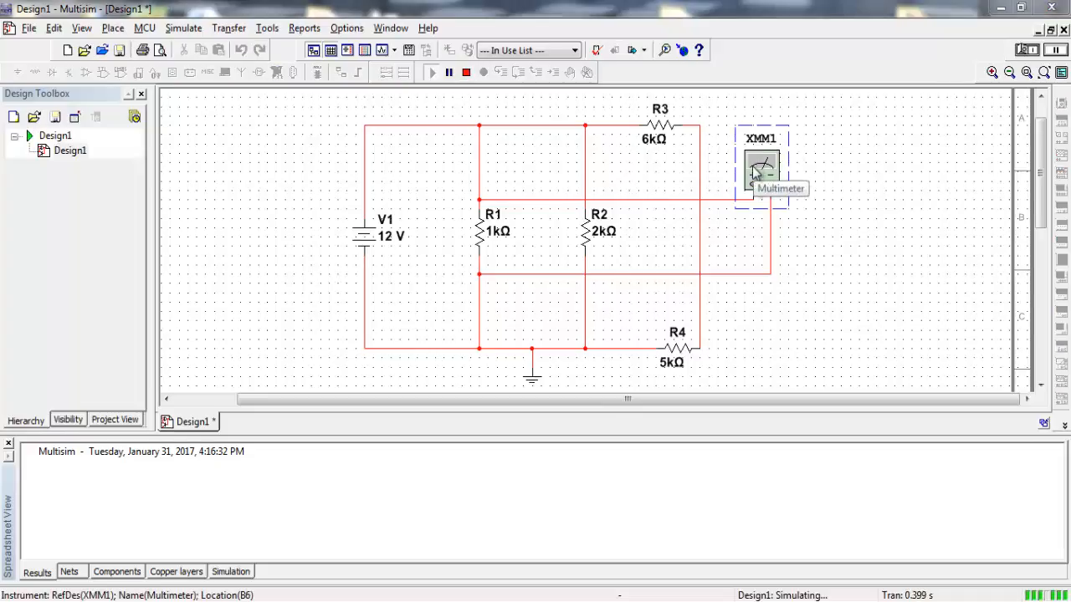
double_click(757, 172)
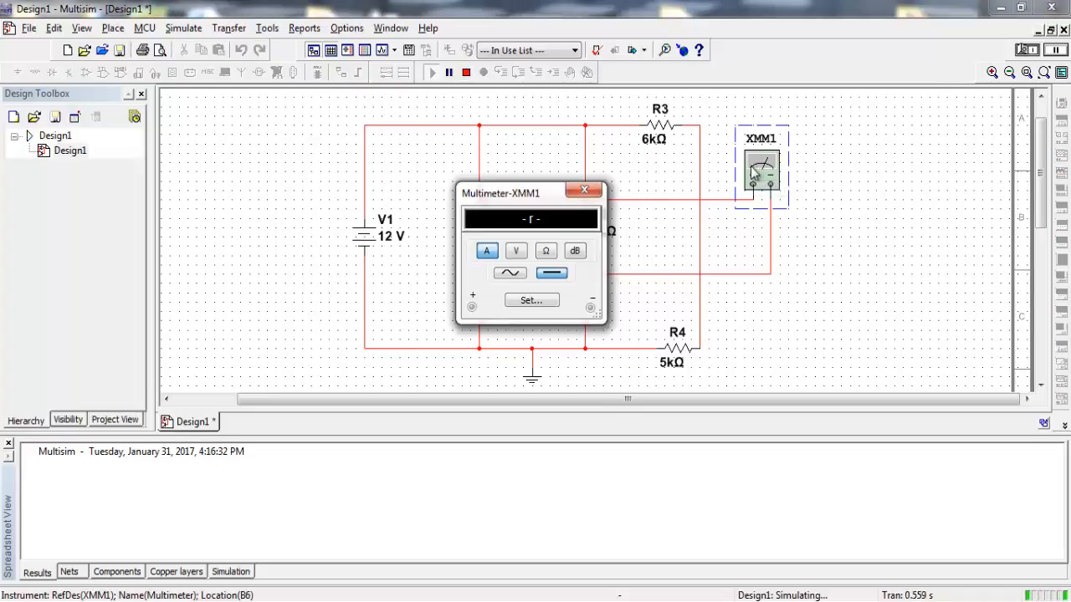
click(517, 253)
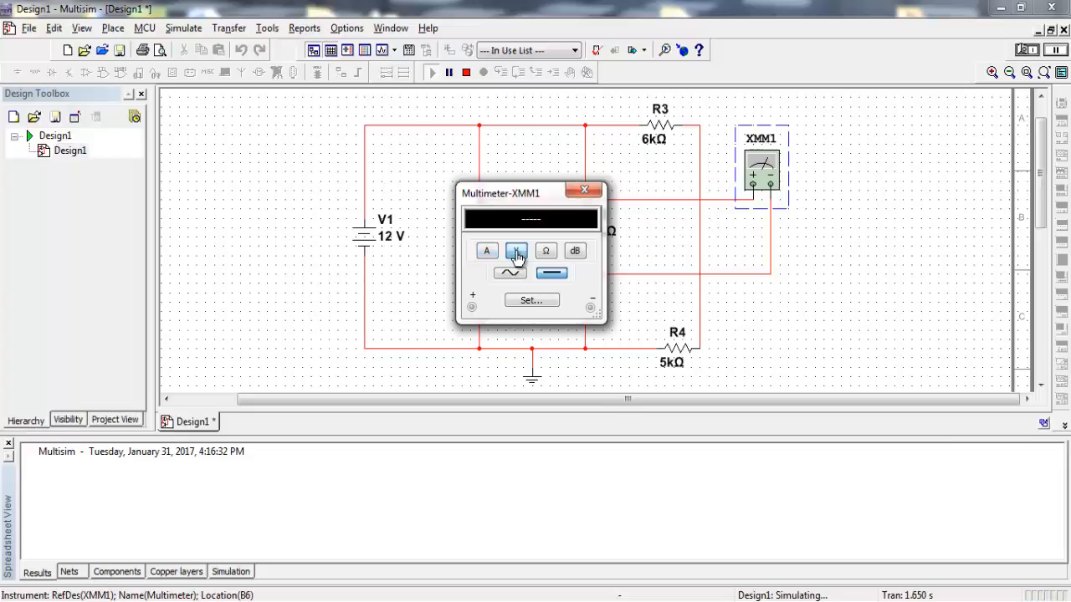
drag(536, 192, 849, 272)
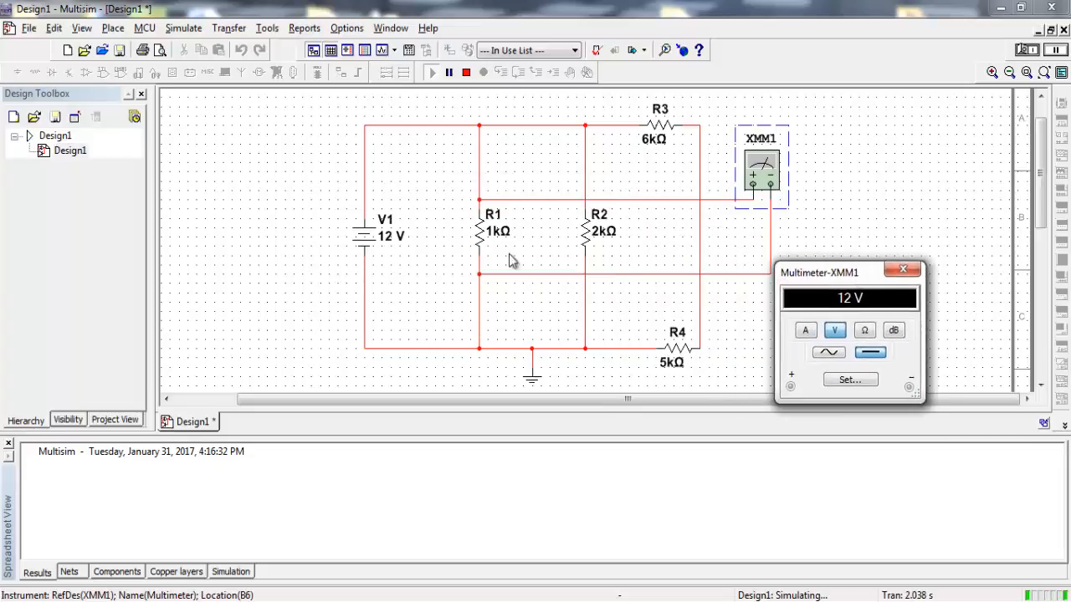
click(902, 270)
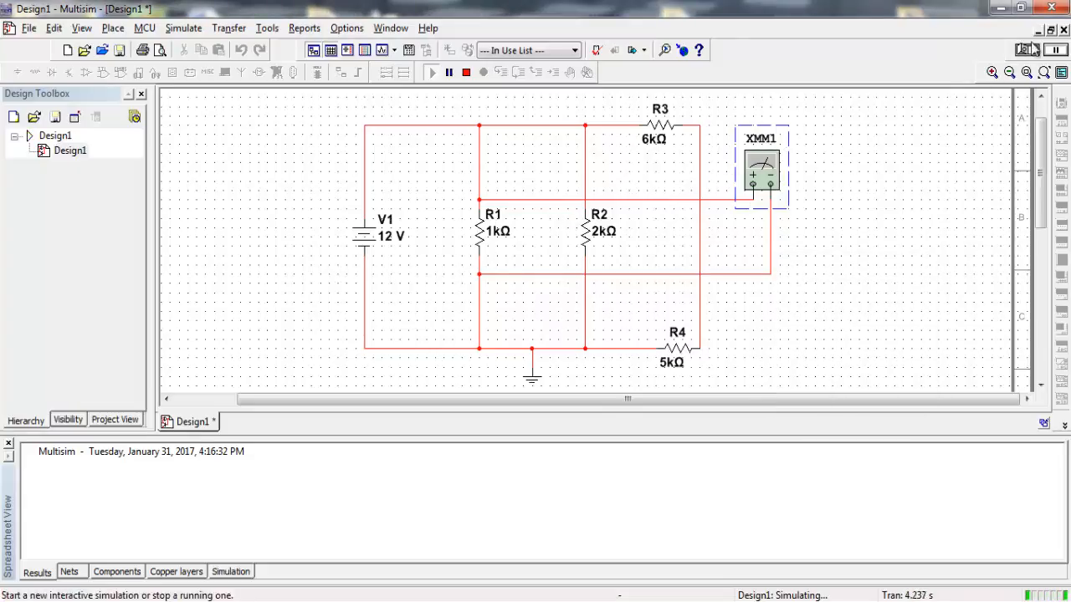
click(1029, 50)
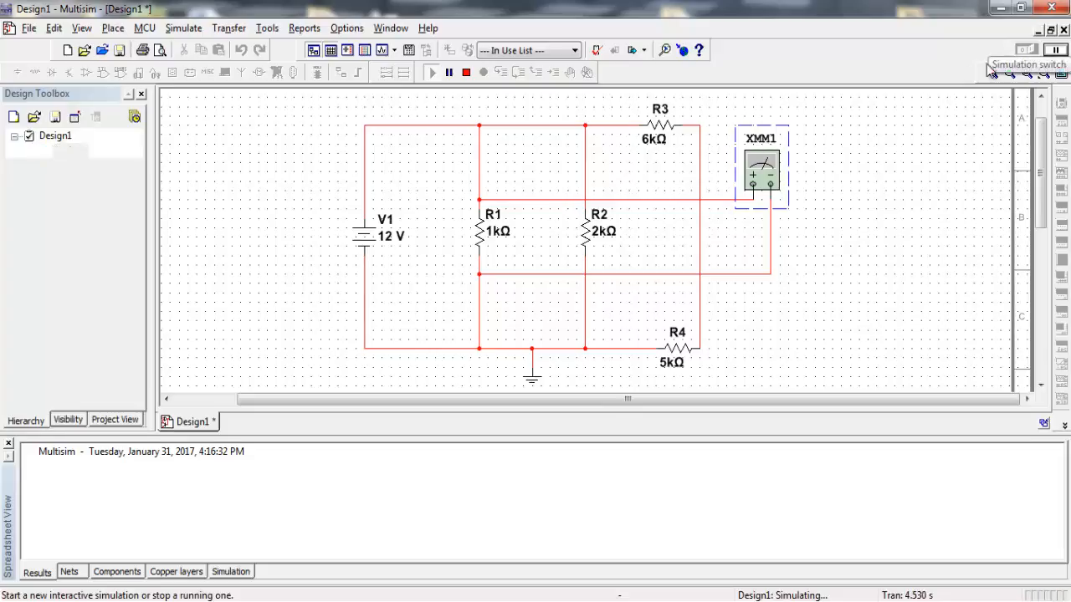
Step: Remove both wires connecting multimeter XMM1 to the terminals of R1
click(564, 201)
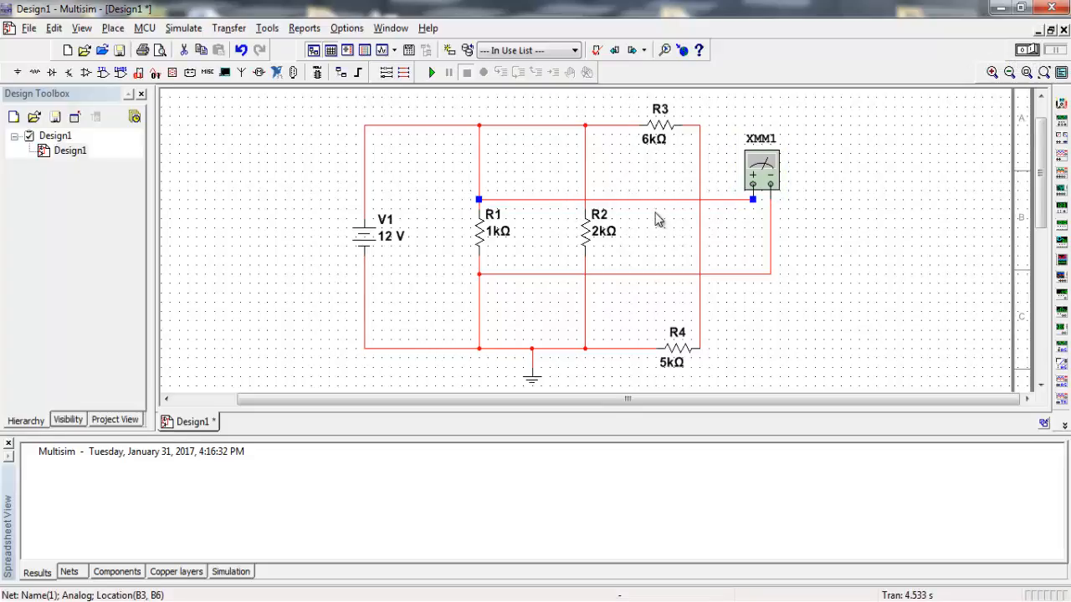
key(Delete)
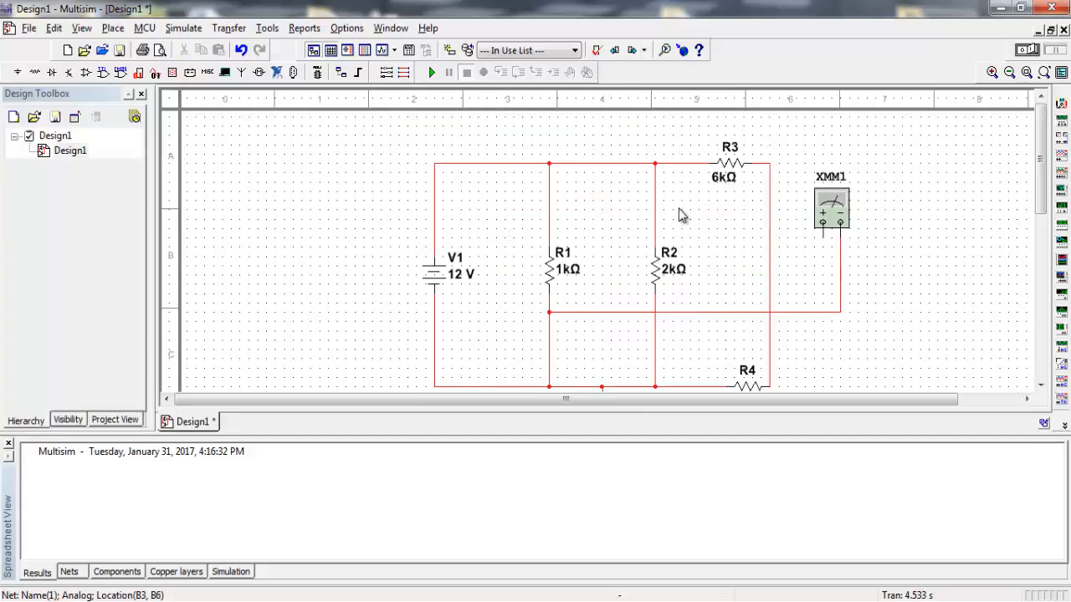
double_click(718, 313)
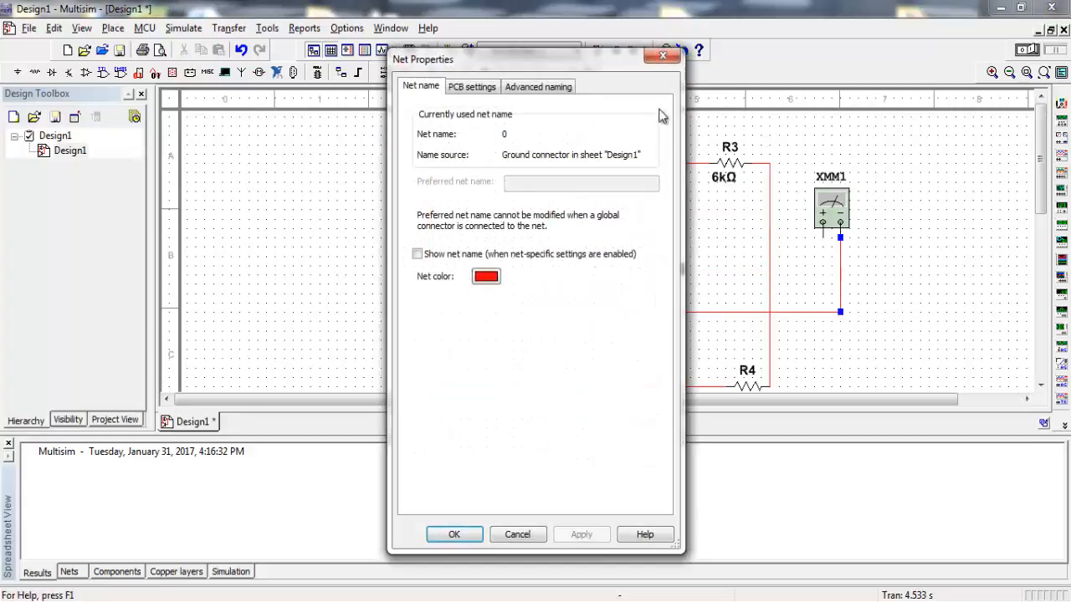
click(679, 54)
key(Delete)
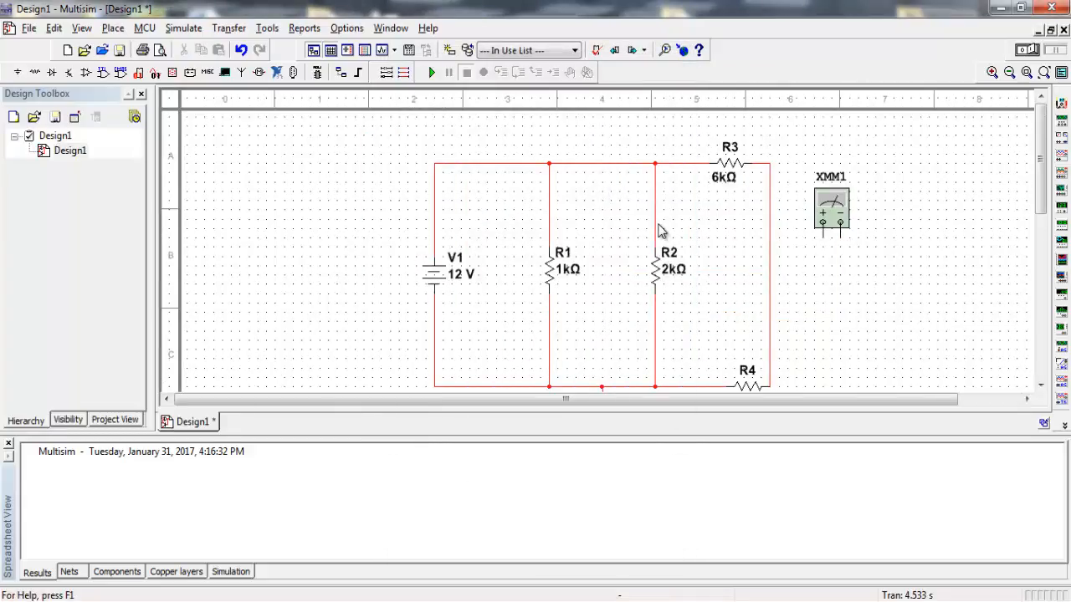
Step: Replace the wire above R2 with XMM1 in series, its positive terminal on the upper common wire and its negative on R2's top terminal
click(654, 216)
key(Delete)
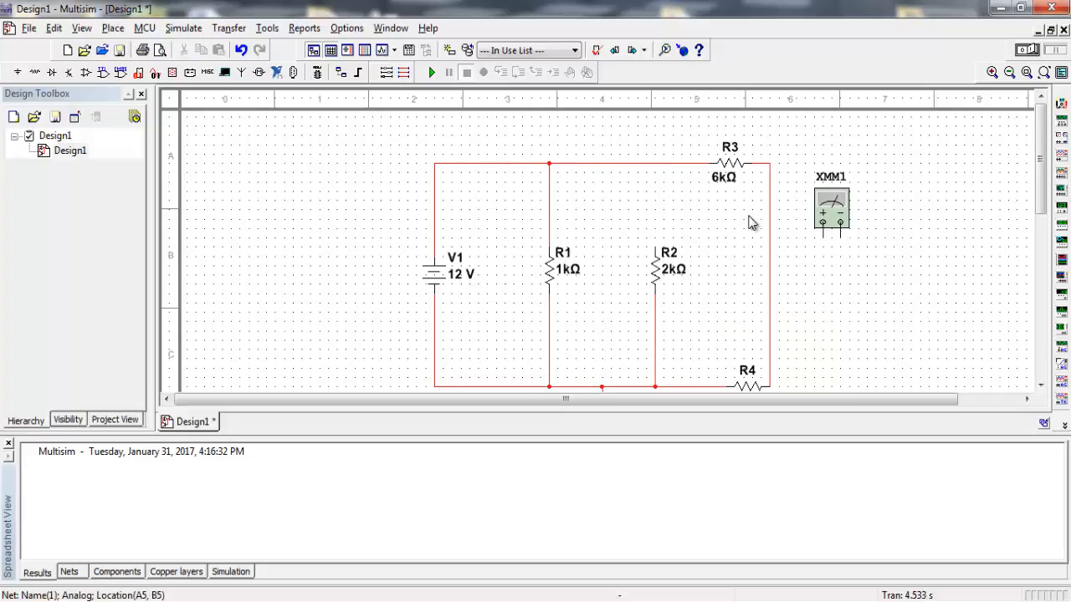
click(822, 231)
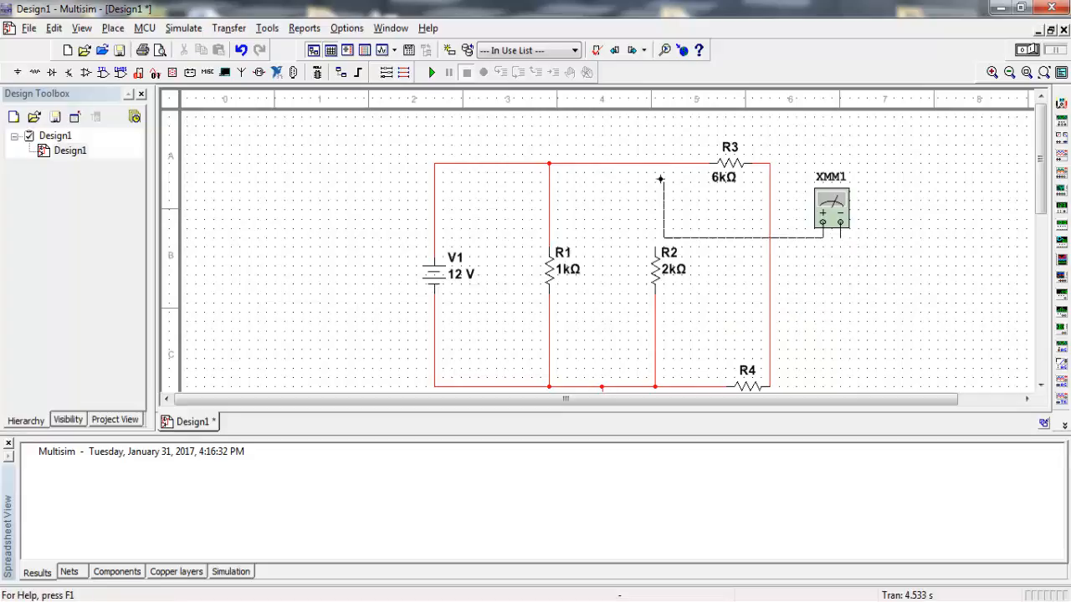
click(655, 164)
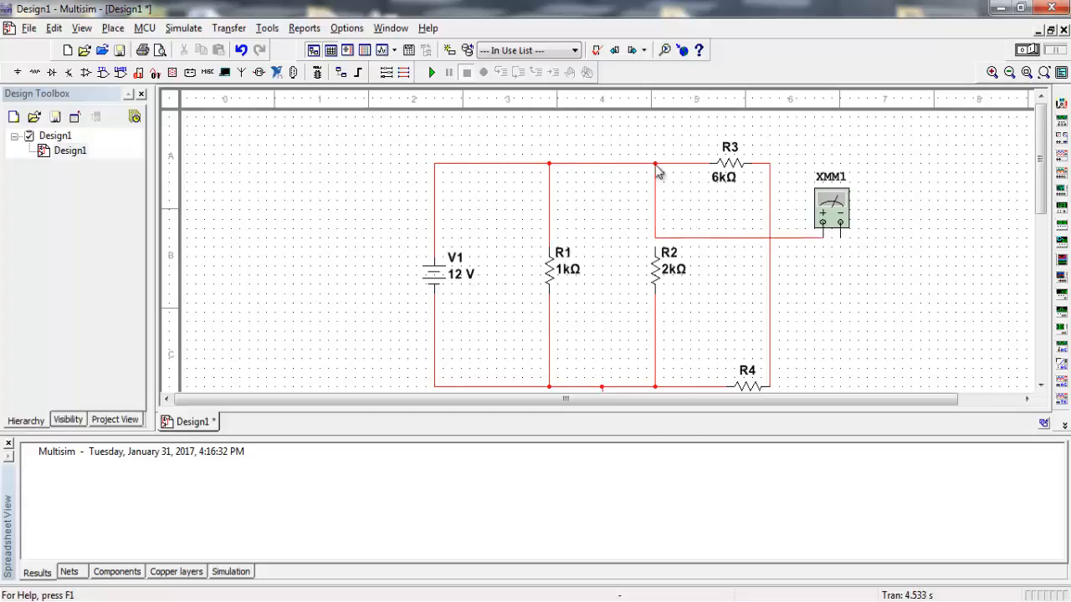
click(837, 238)
click(654, 247)
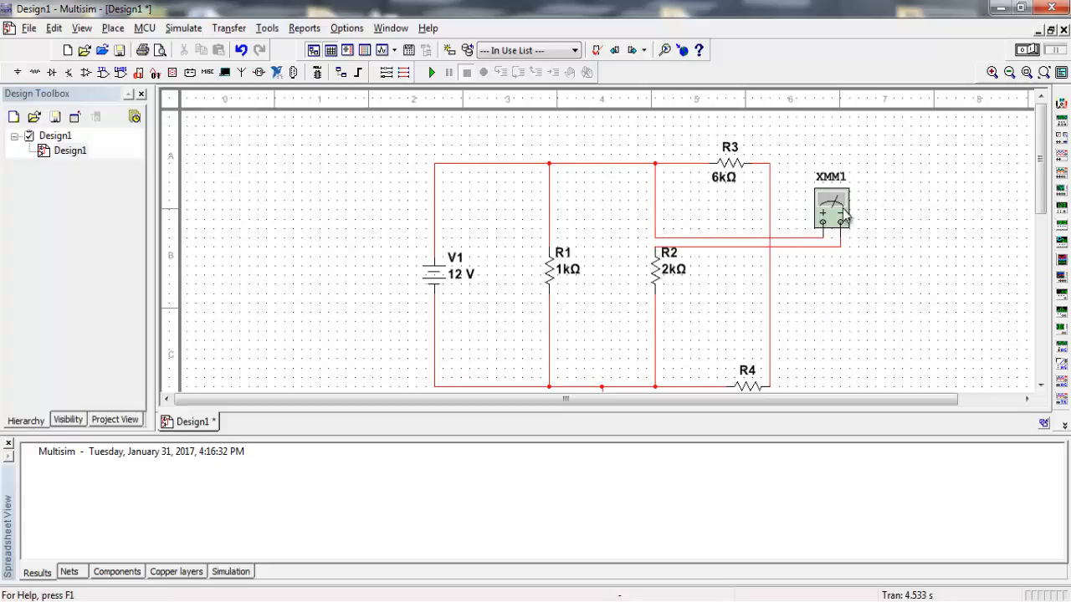
Step: Run the simulation, measure the DC current through R2 with XMM1 in ammeter mode, and stop the simulation
click(1025, 50)
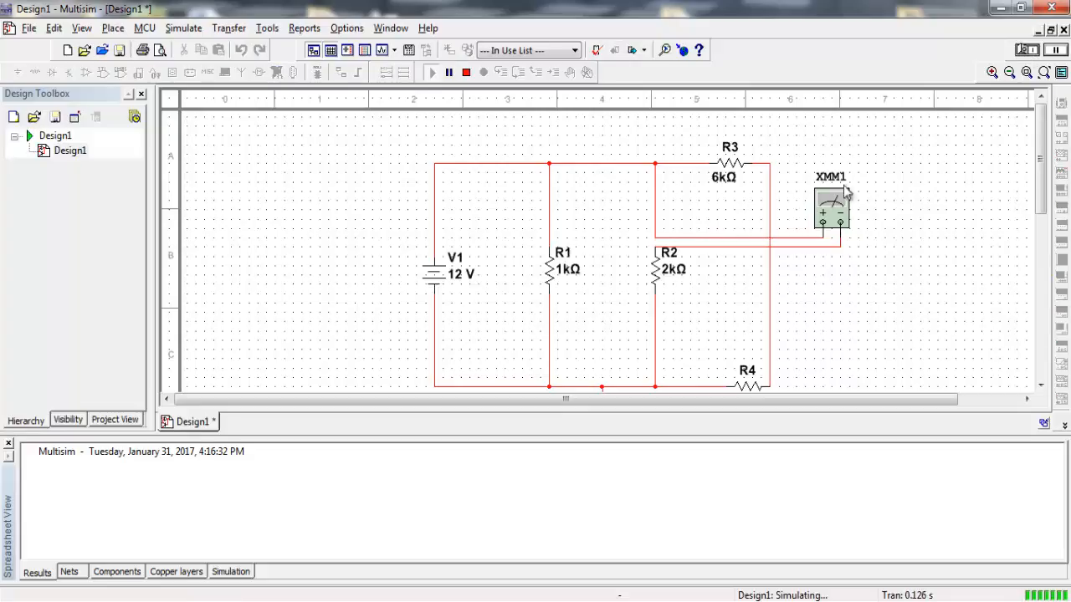
double_click(827, 209)
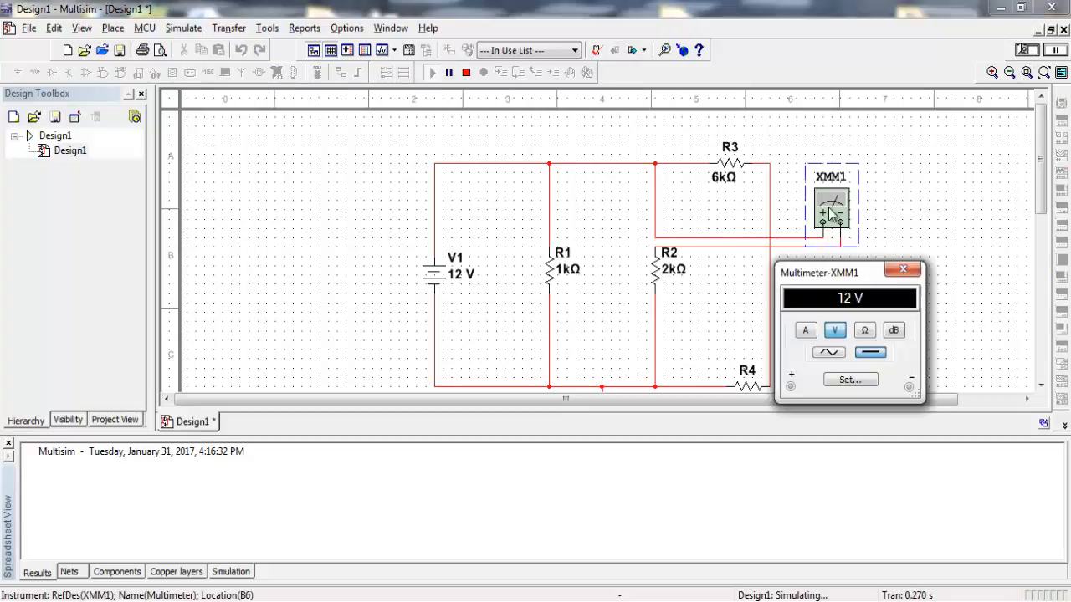
click(808, 330)
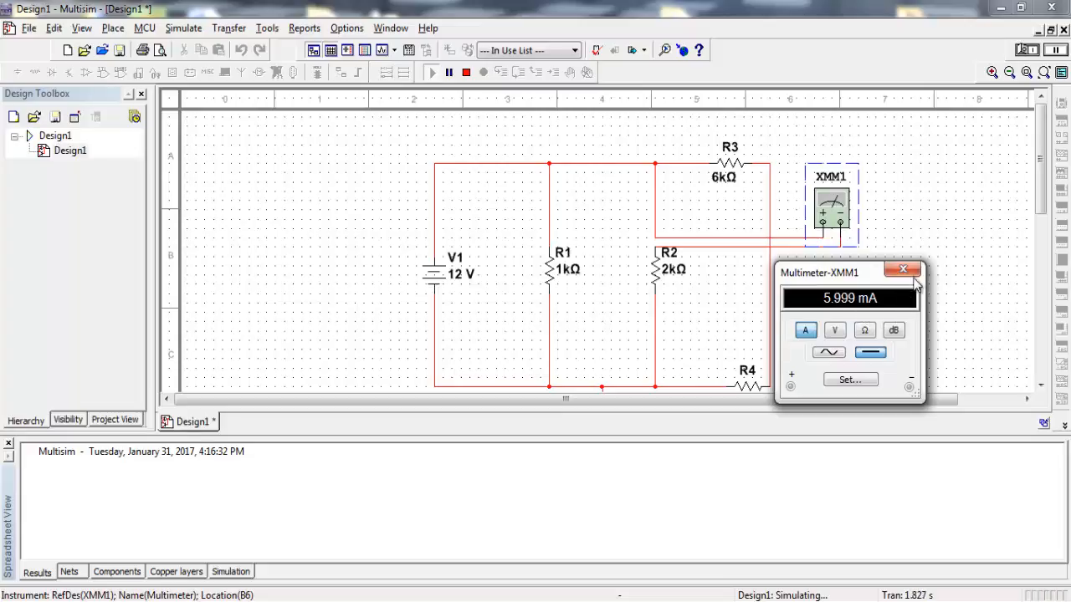
click(904, 269)
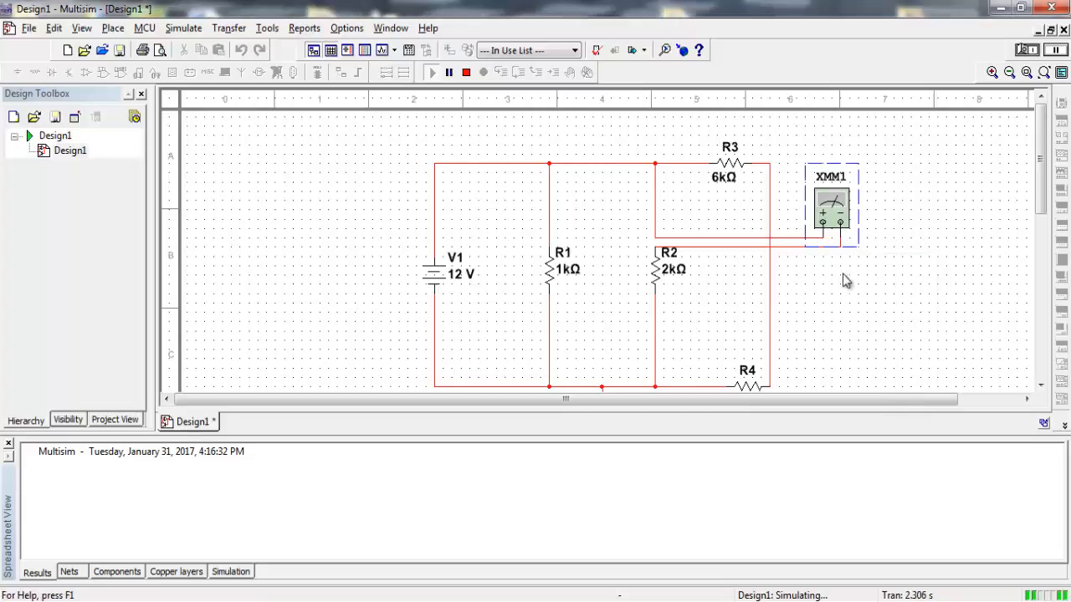
click(1027, 50)
Step: Rewire XMM1 in parallel with R2, reconnecting R2's top to the upper wire and the meter's negative terminal to the wire below R2
click(707, 246)
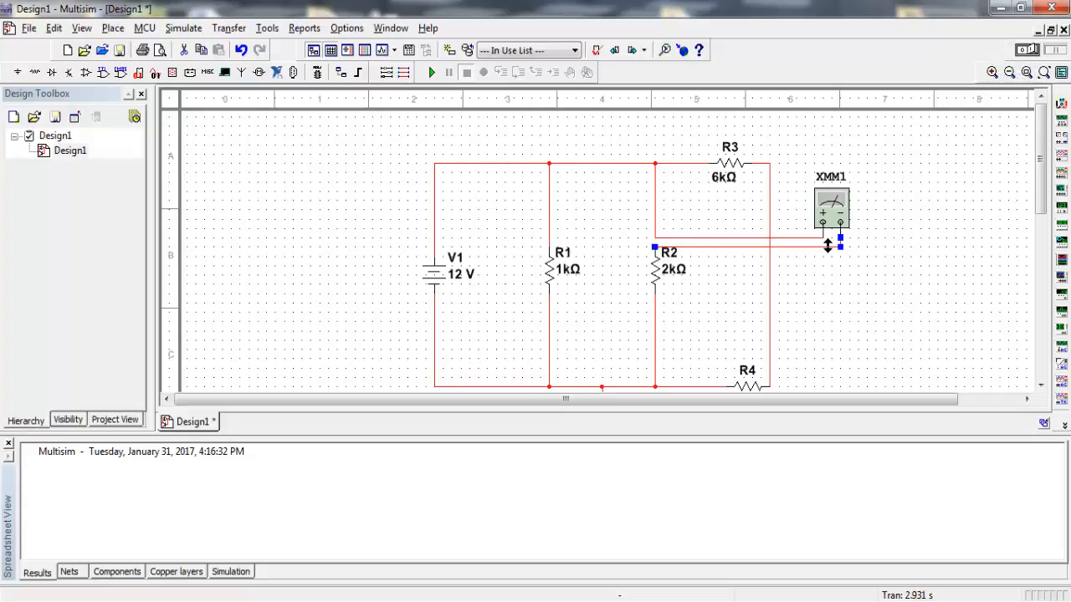
key(Delete)
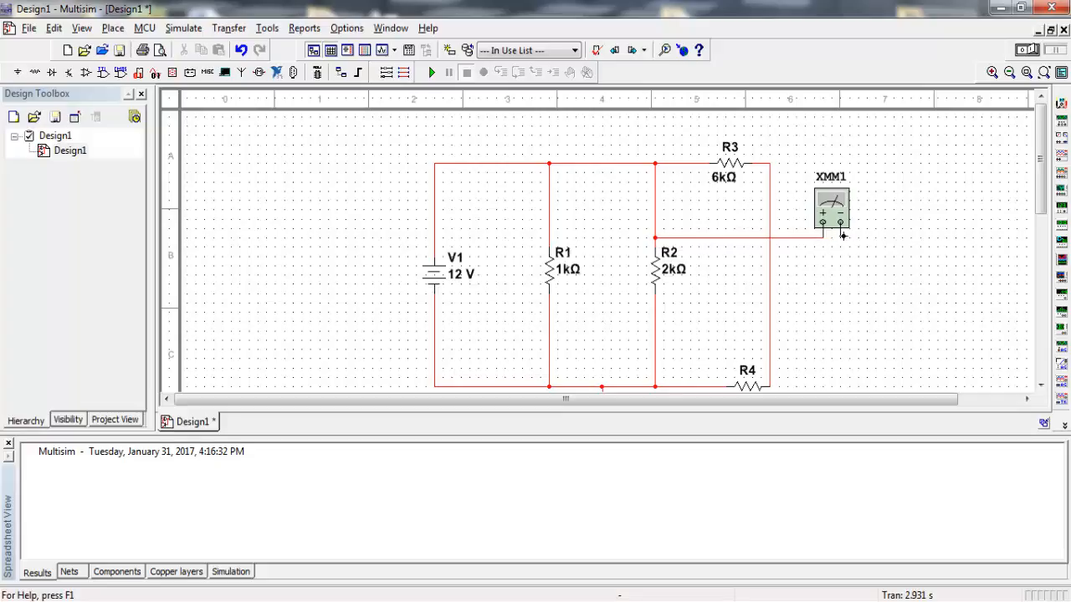
click(655, 311)
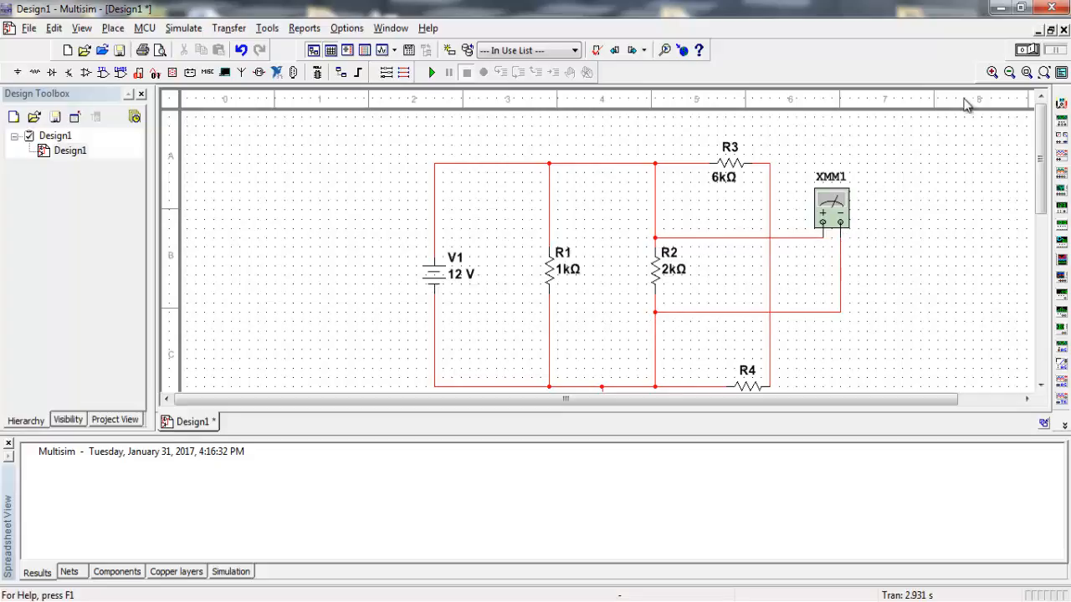
Step: Run the simulation, measure the DC voltage across R2 with XMM1 in voltmeter mode, and stop the simulation
click(1031, 53)
click(816, 218)
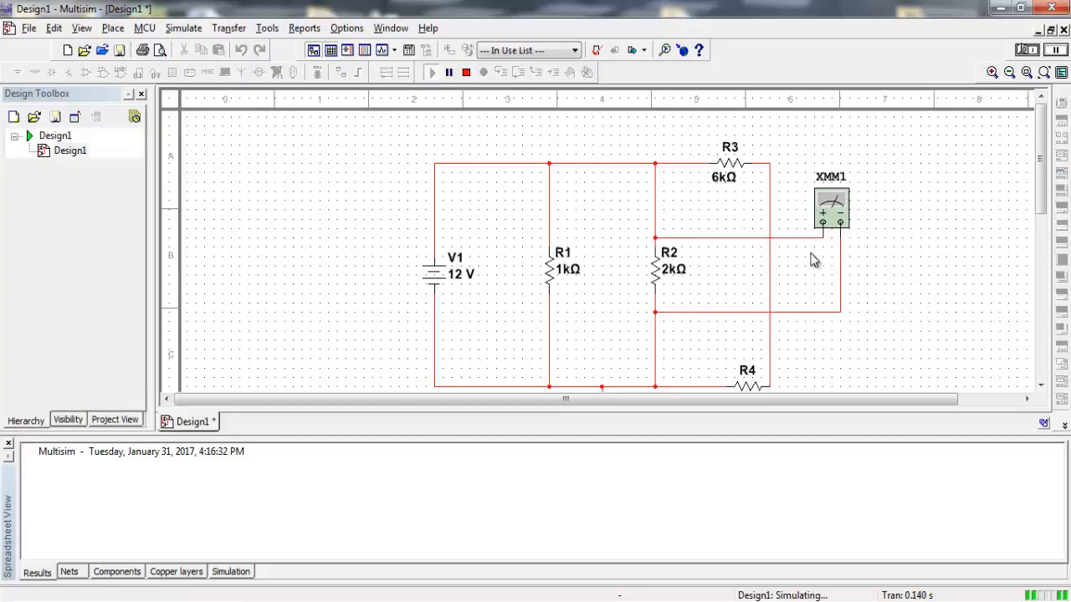
double_click(837, 209)
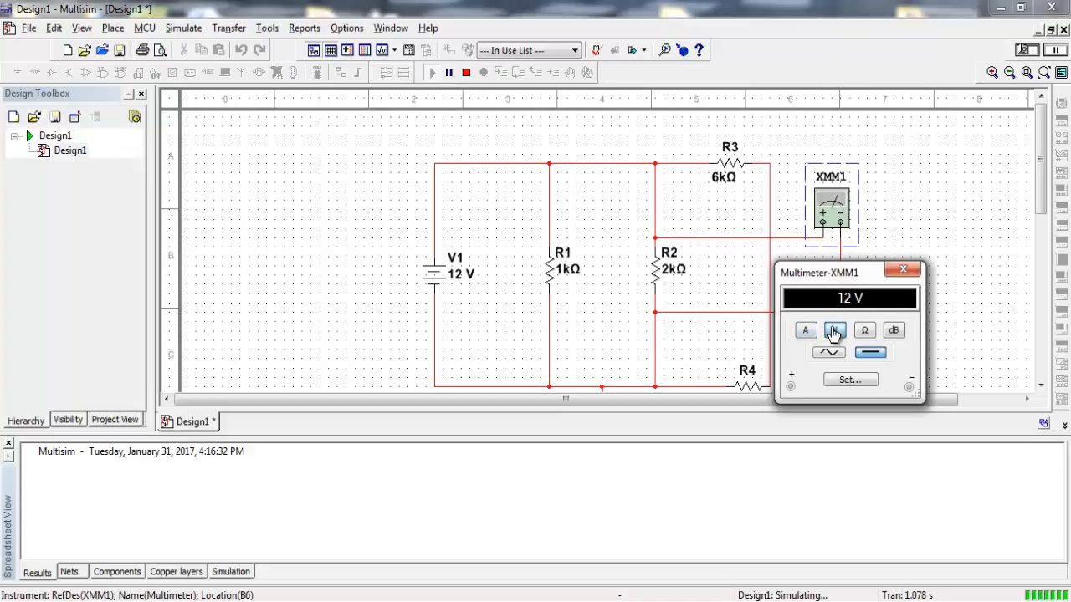
click(903, 269)
click(1031, 53)
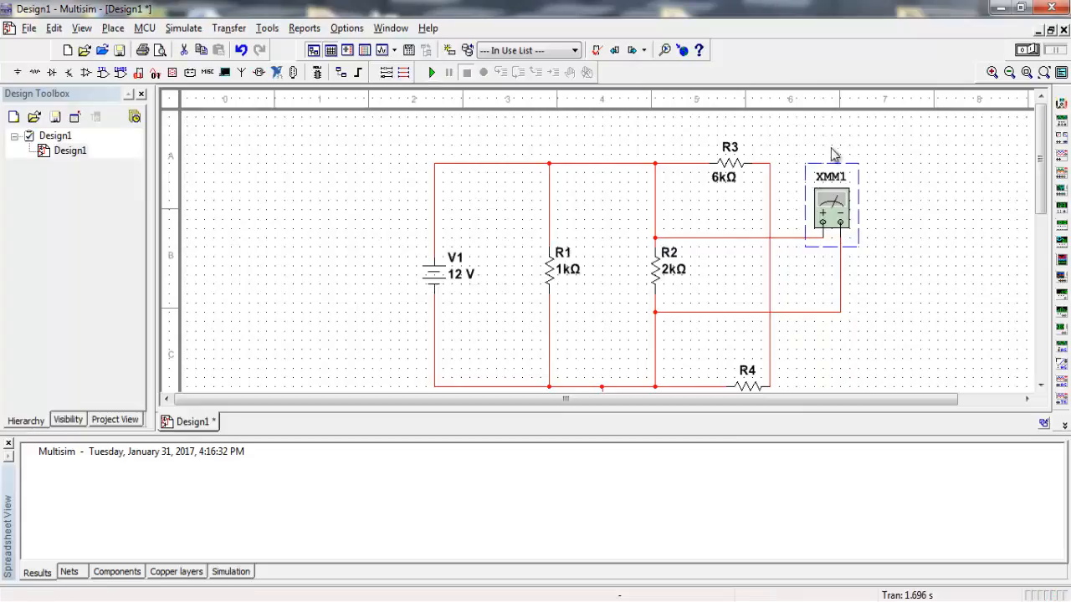
Step: Remove both wires connecting multimeter XMM1 to the terminals of R2
click(758, 237)
key(Delete)
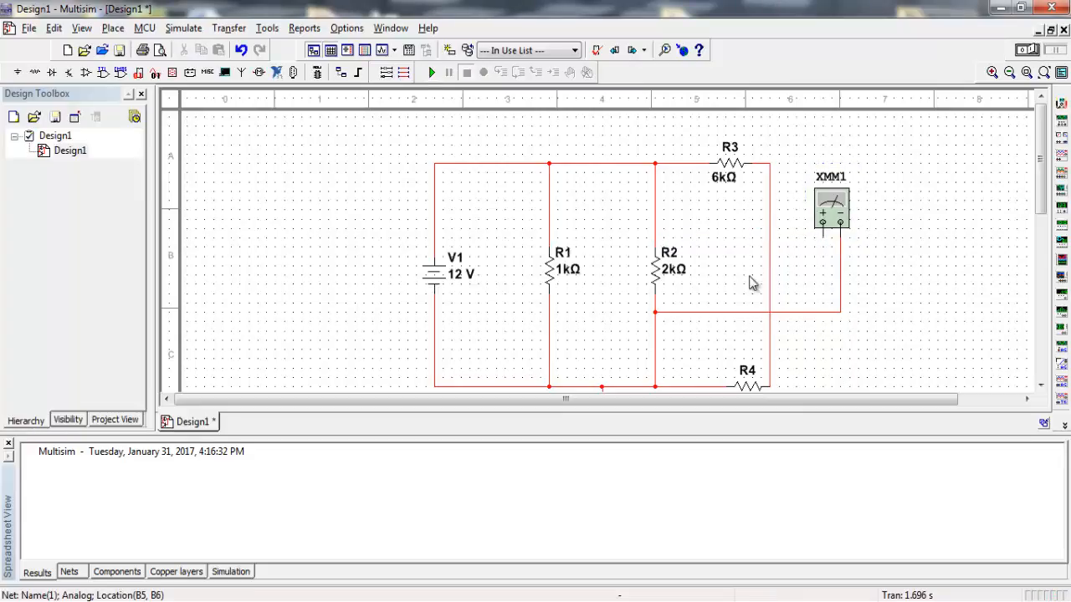
click(742, 312)
key(Delete)
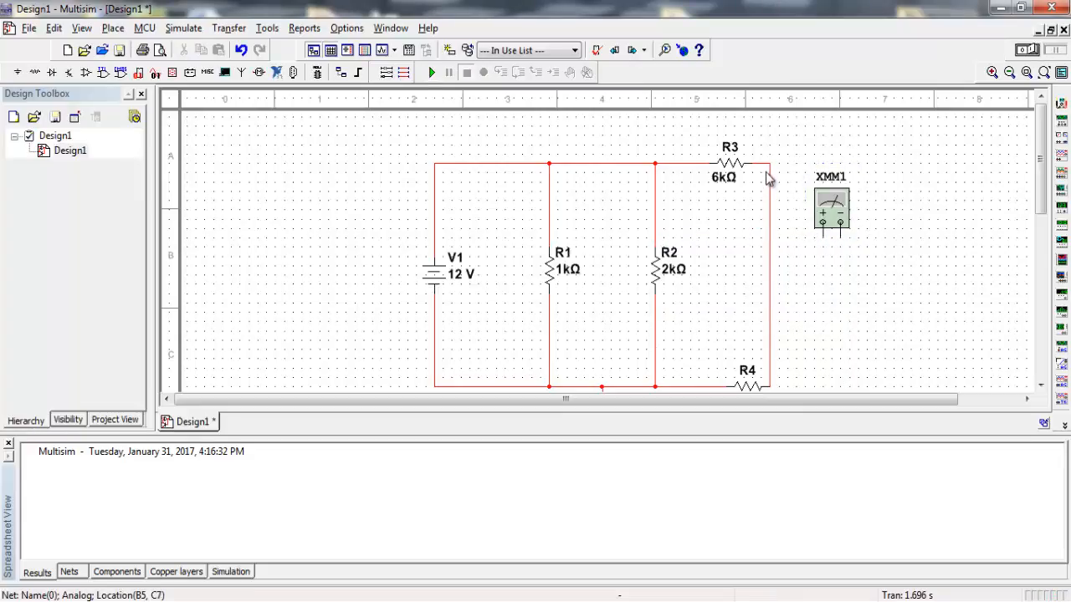
click(770, 167)
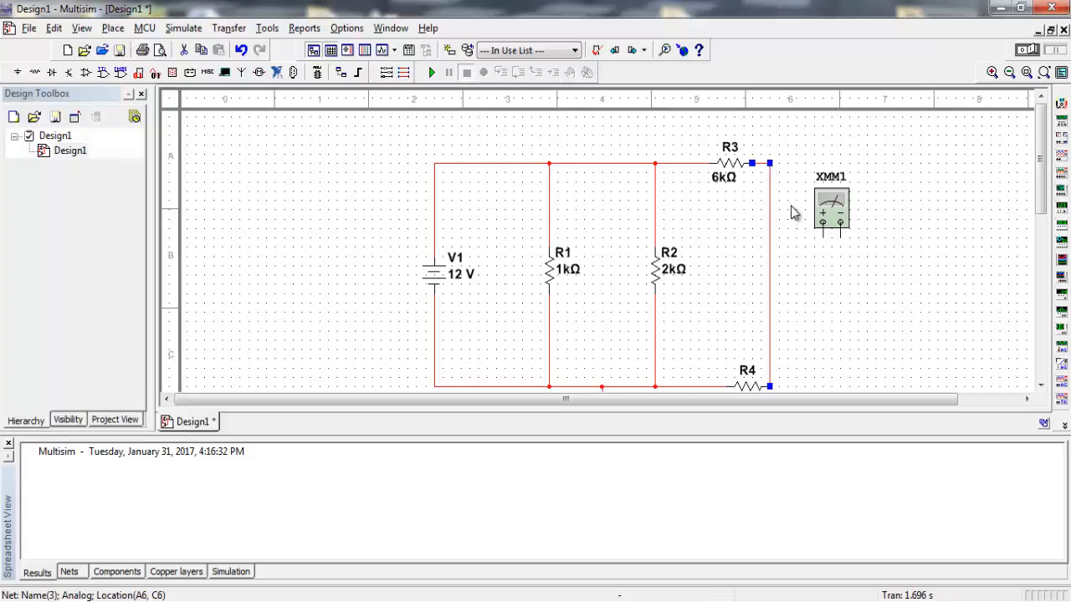
Step: Move XMM1 above the wire between R2's upper junction and R3, and replace that wire with the meter in series, positive terminal toward R2
drag(840, 209, 690, 126)
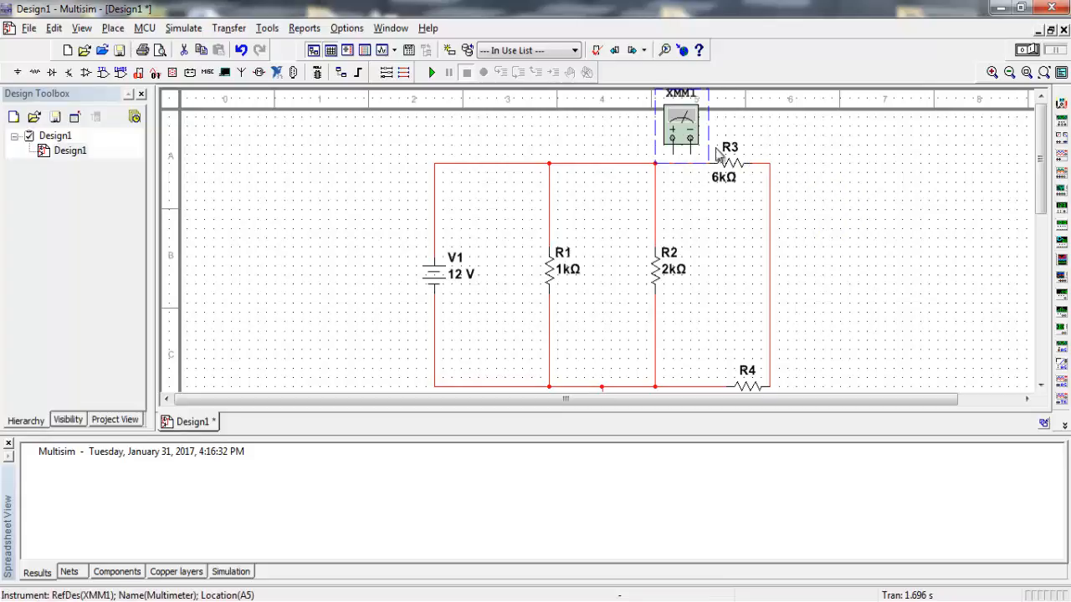
click(732, 226)
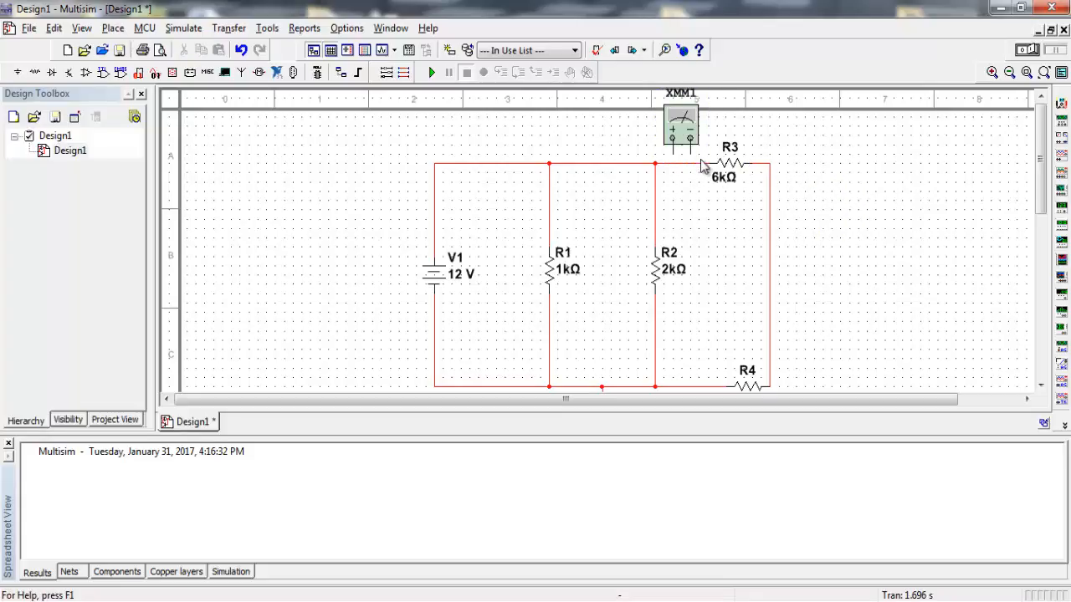
click(702, 165)
key(Delete)
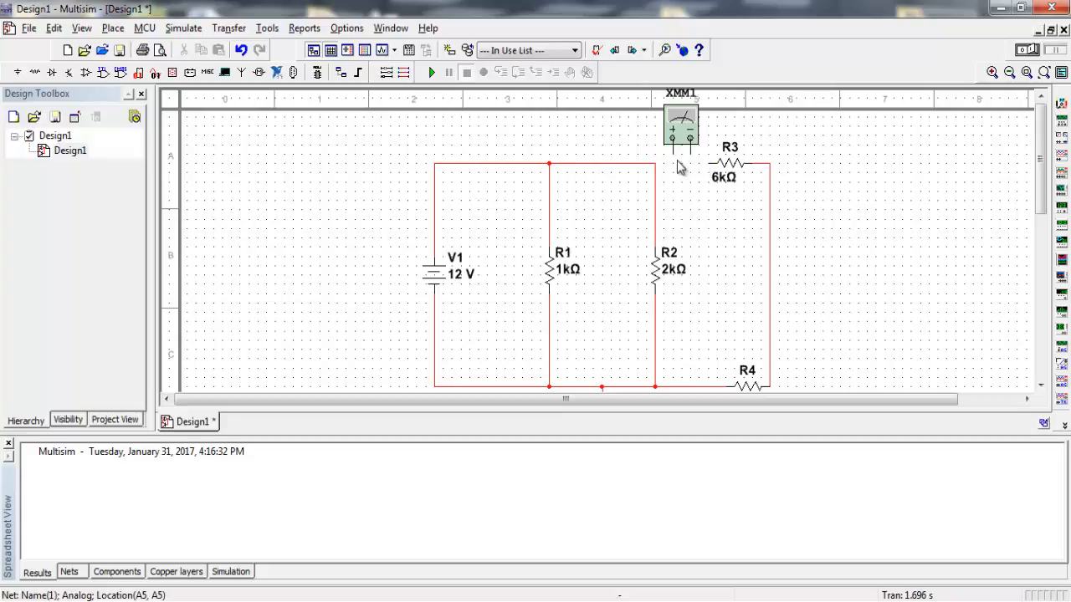
click(670, 155)
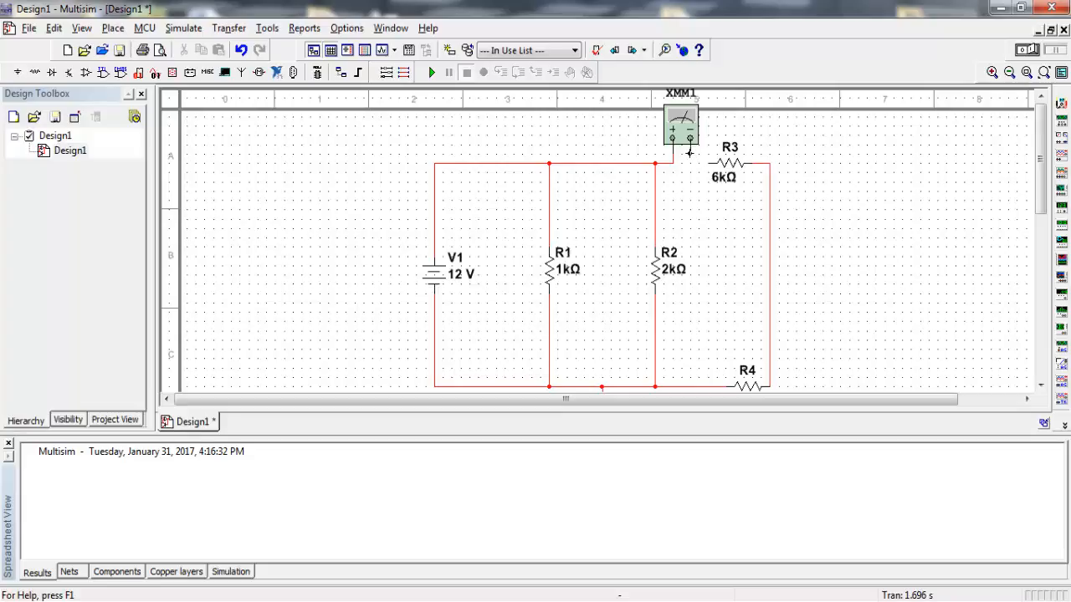
Step: Run the simulation, measure the DC current through R3 with XMM1 in ammeter mode, and stop the simulation
click(1032, 54)
double_click(681, 127)
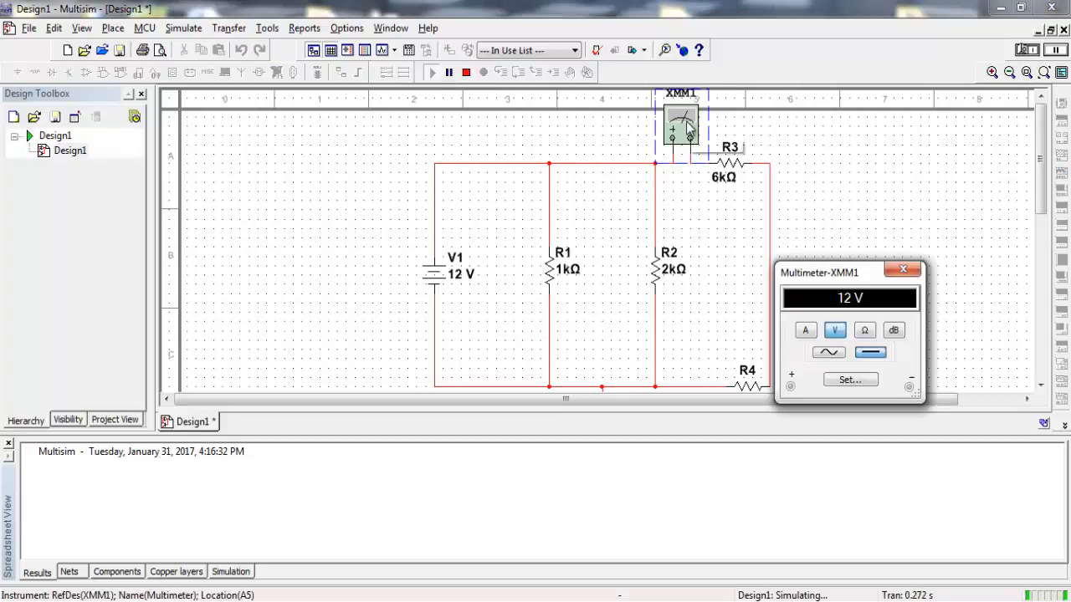
click(805, 331)
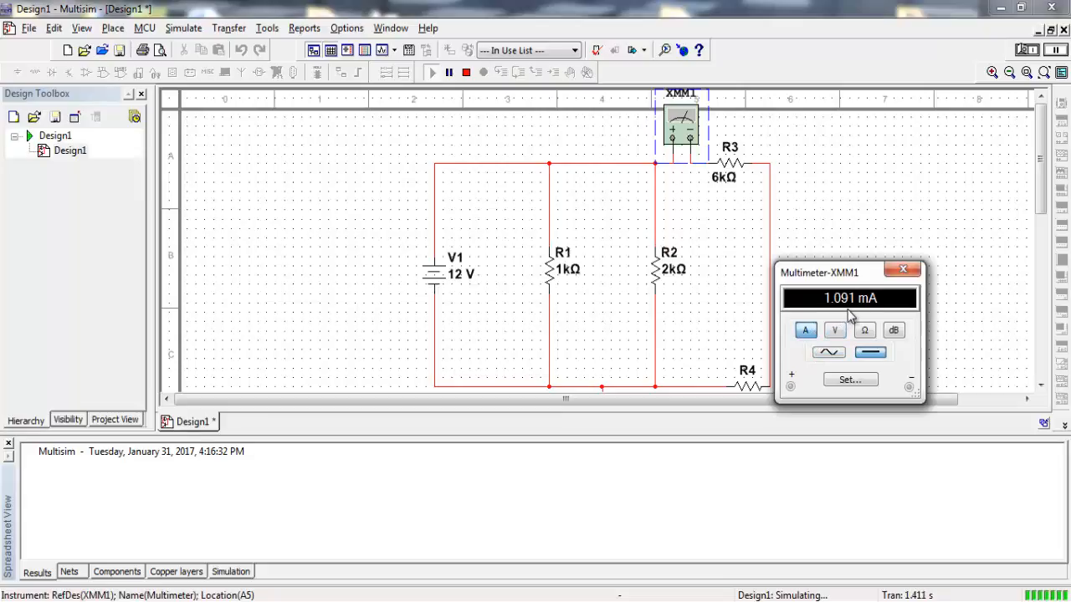
click(903, 269)
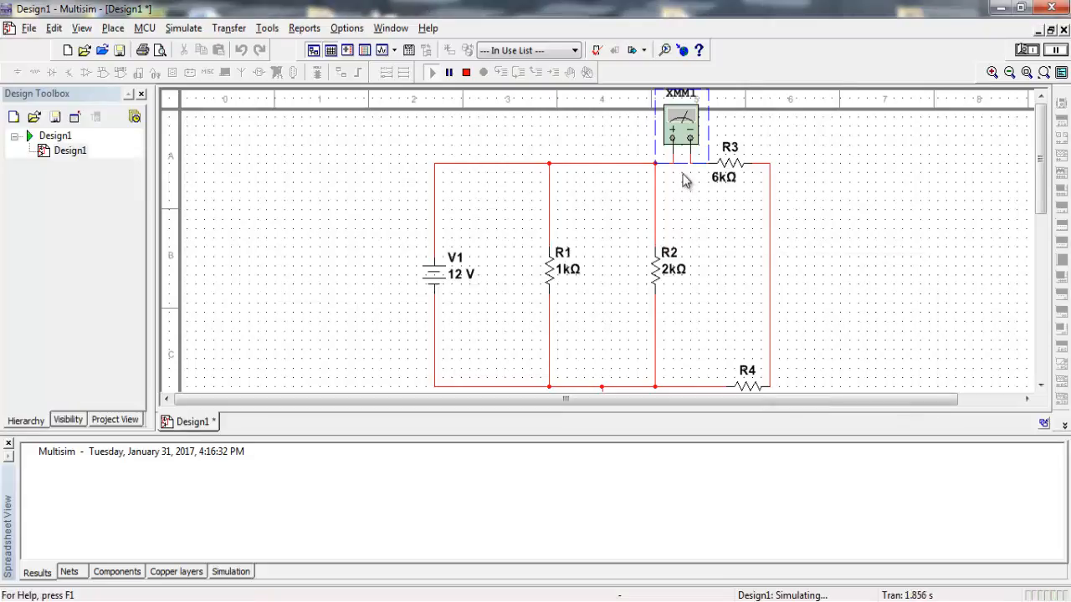
click(1027, 50)
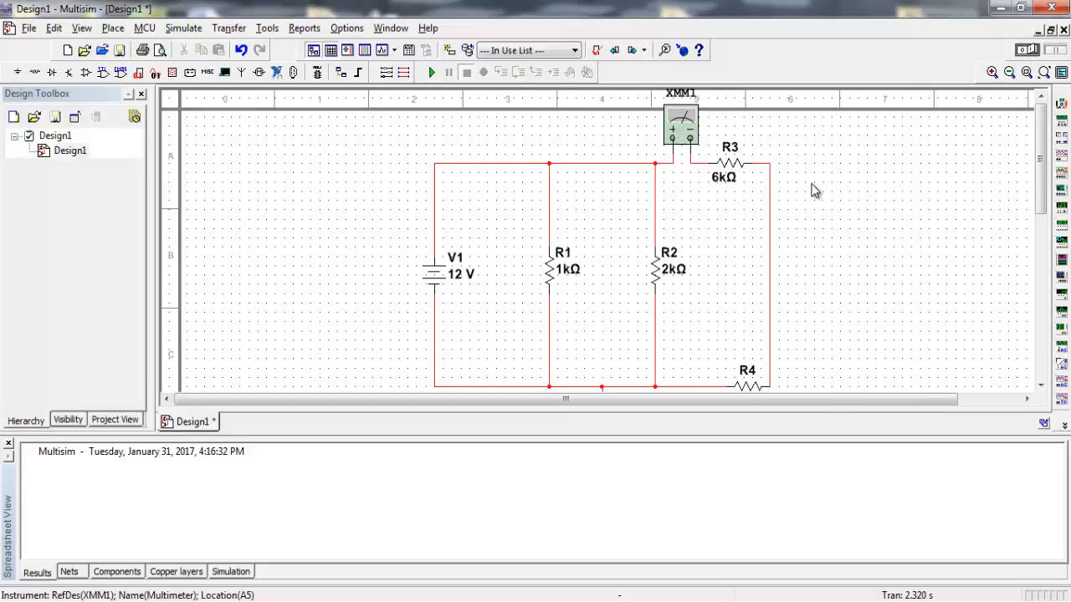
Step: Rewire XMM1 in parallel with R3, its negative terminal on the R3–R4 wire, and move the meter to the right of the circuit
click(701, 164)
key(Delete)
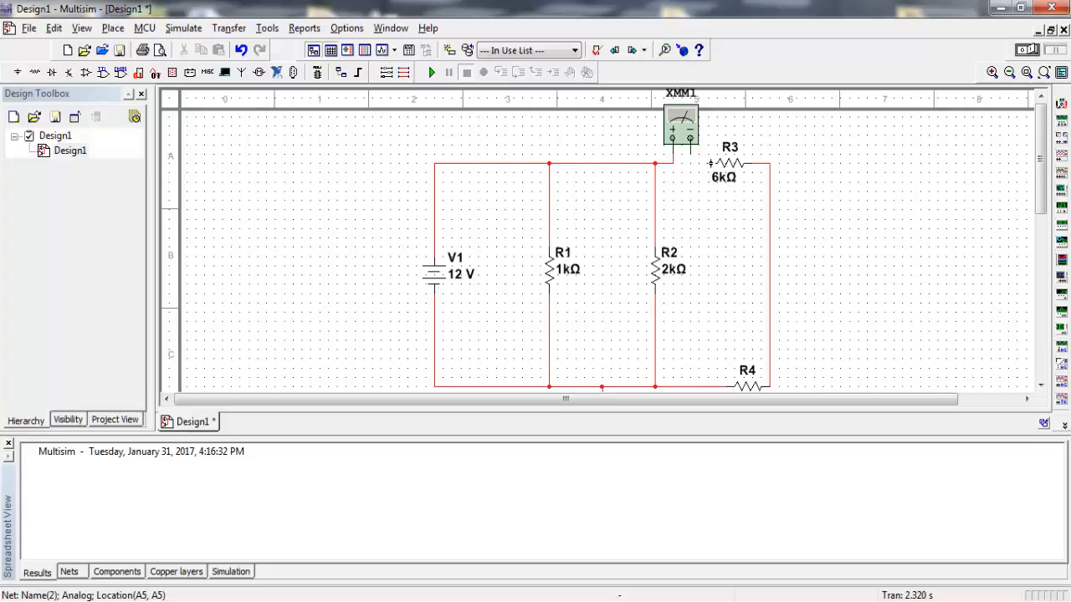
click(691, 150)
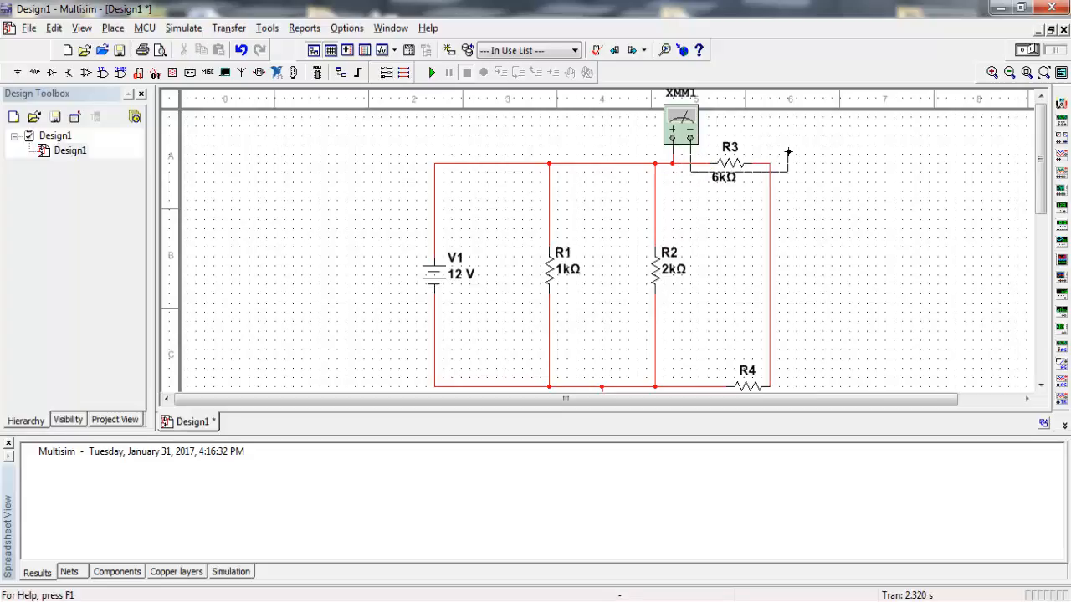
click(770, 163)
drag(675, 134, 844, 162)
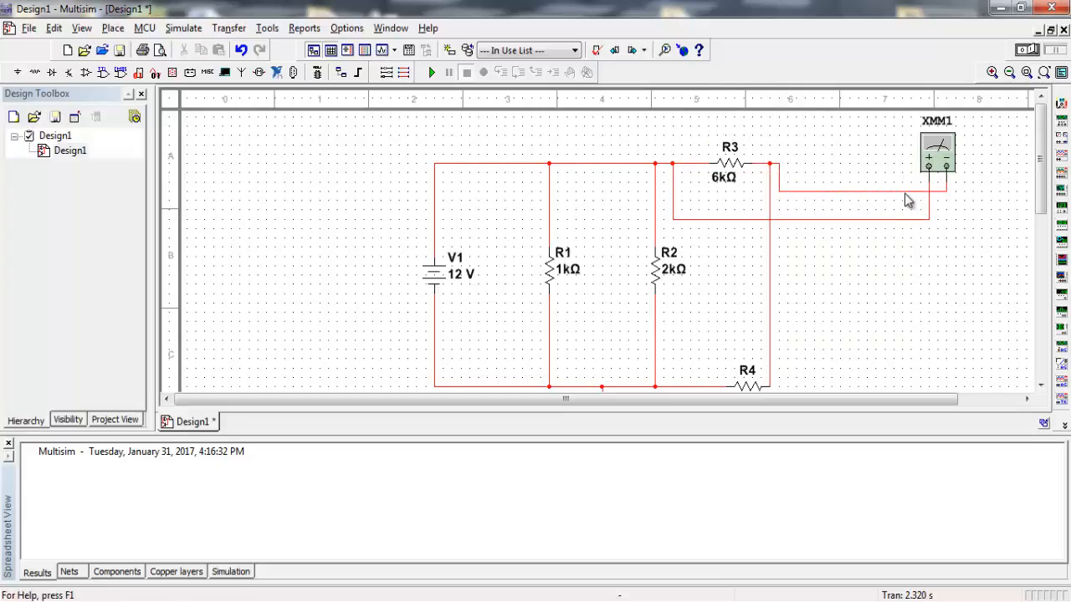
Step: Run the simulation and measure the DC voltage across R3 with XMM1 in voltmeter mode
click(1027, 50)
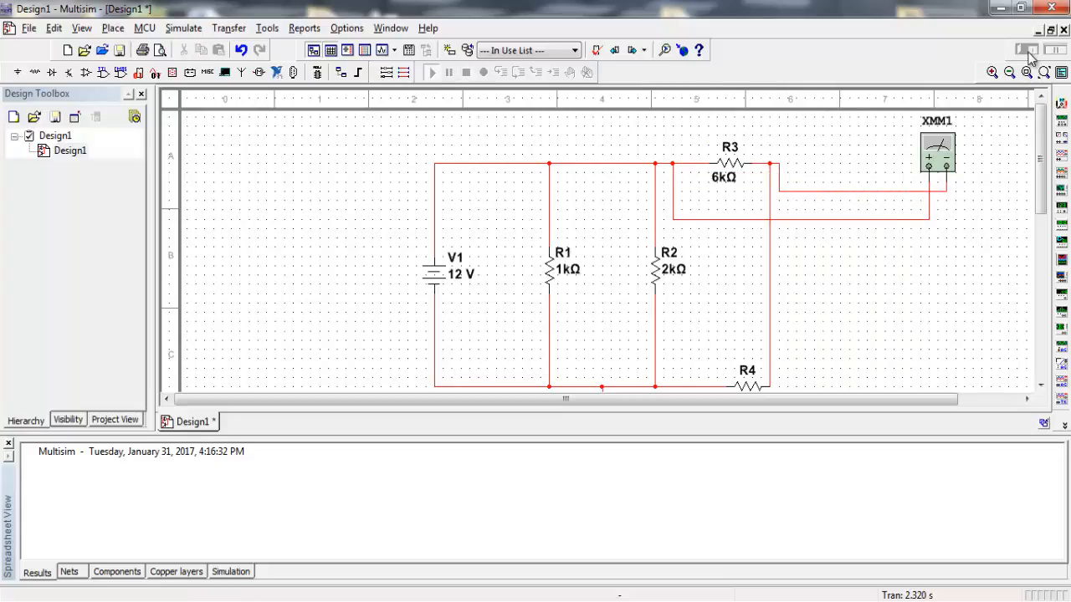
double_click(937, 149)
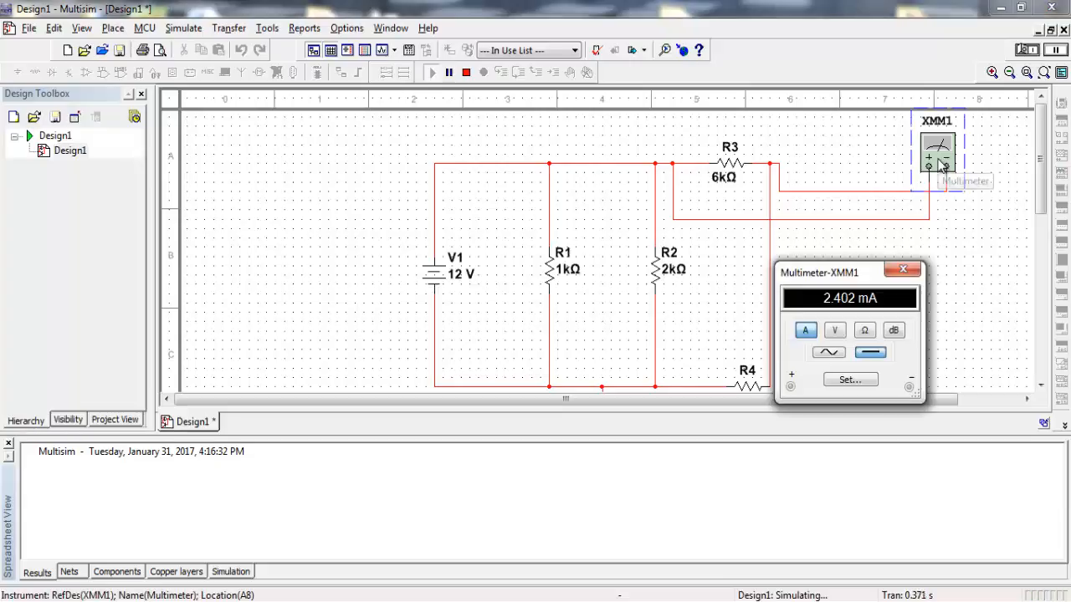
click(834, 330)
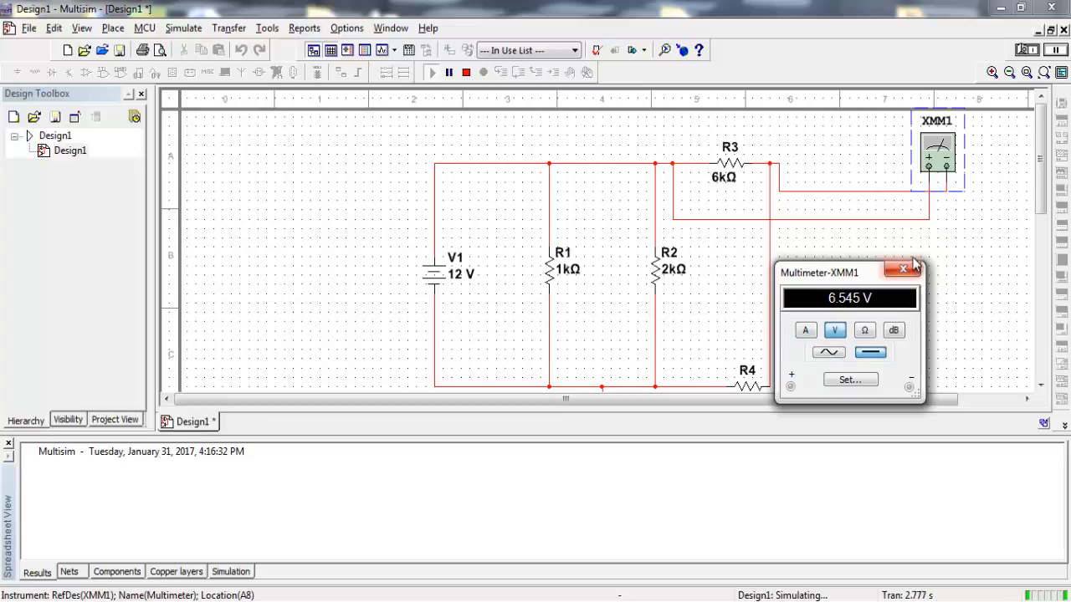
Step: Stop the simulation and delete both XMM1 leads across R3 and the wire joining R3 to R4
click(904, 270)
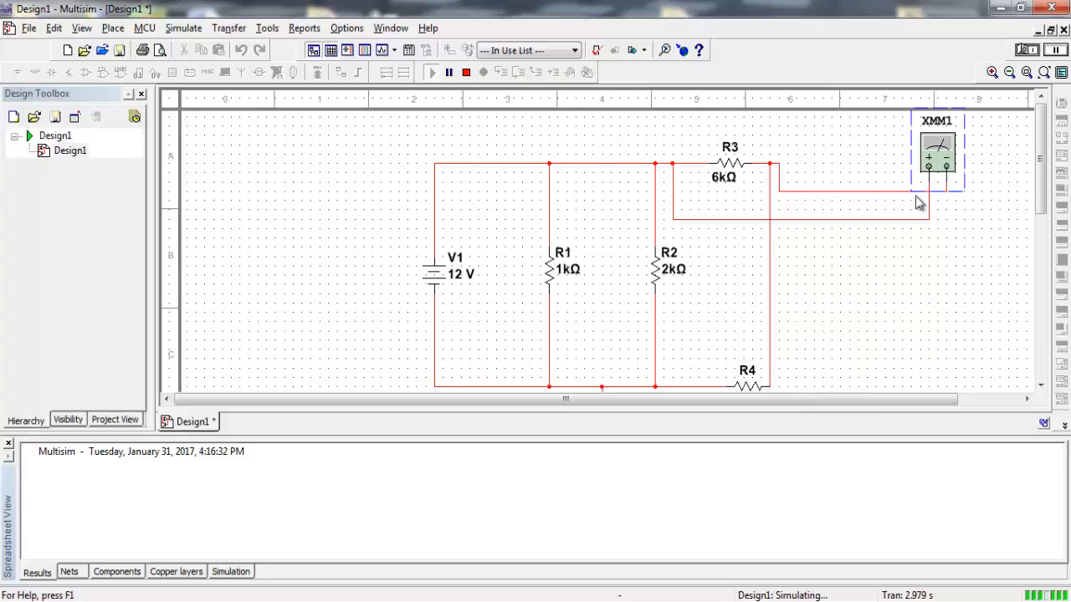
click(1029, 49)
click(860, 231)
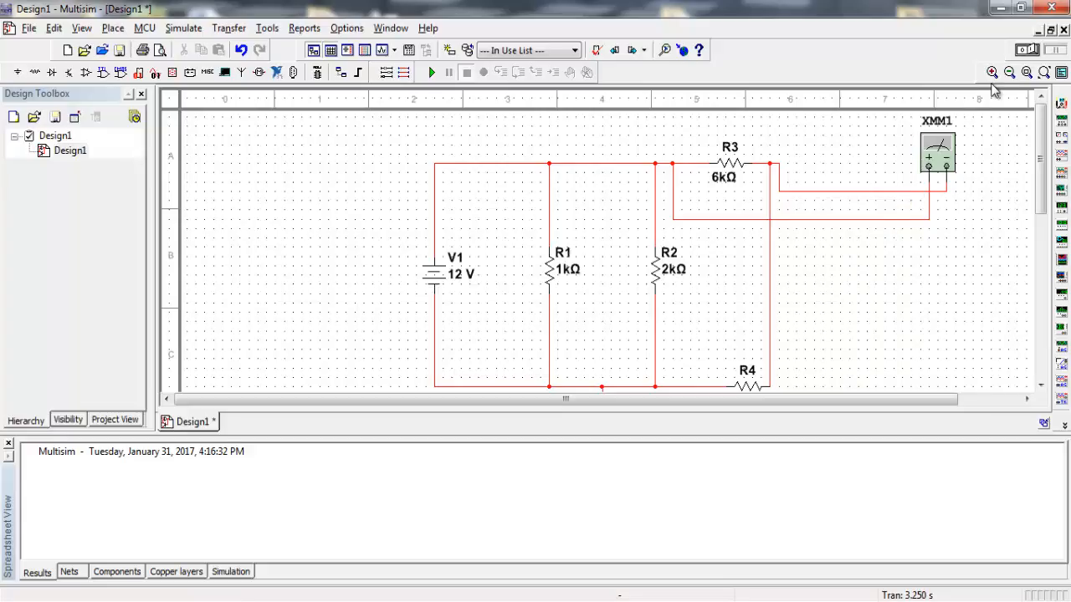
click(862, 219)
key(Delete)
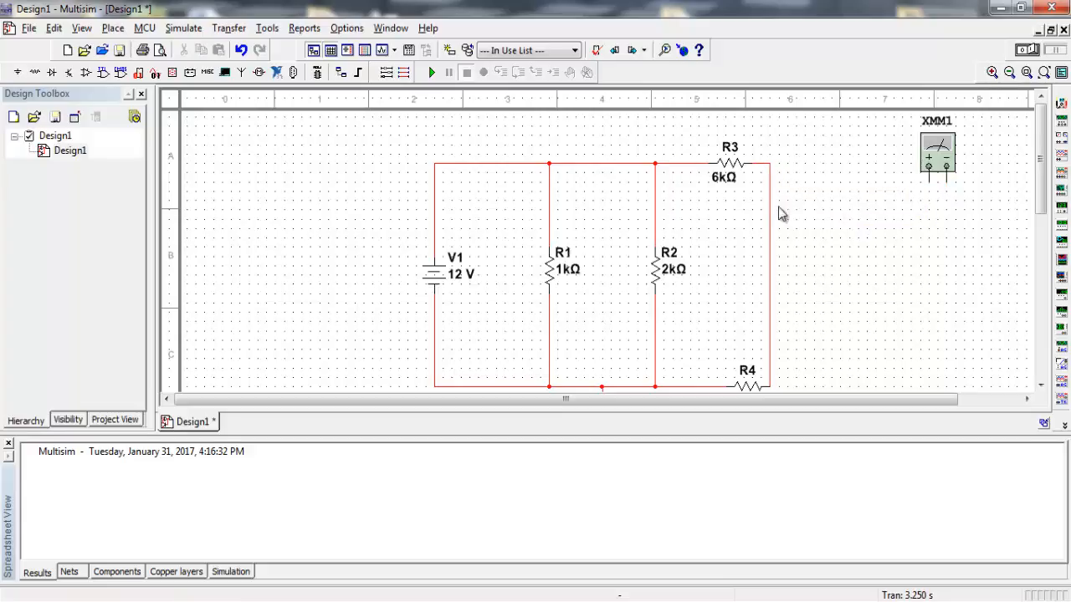
click(768, 231)
key(Delete)
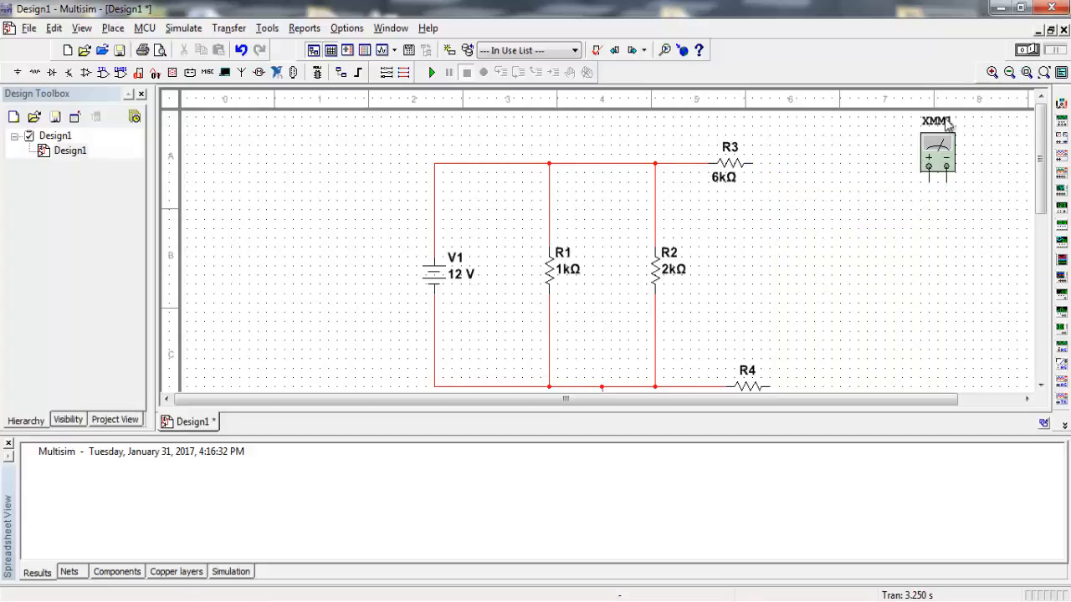
Step: Wire XMM1 in series between R3 and R4, its positive terminal to R3's free end and its negative terminal to R4's
click(929, 179)
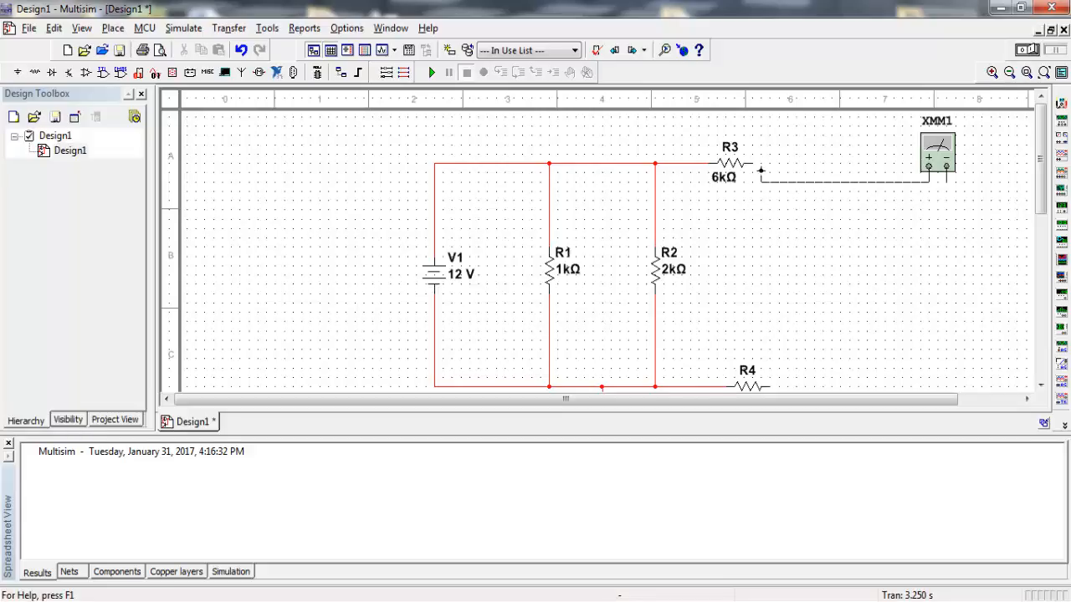
click(760, 171)
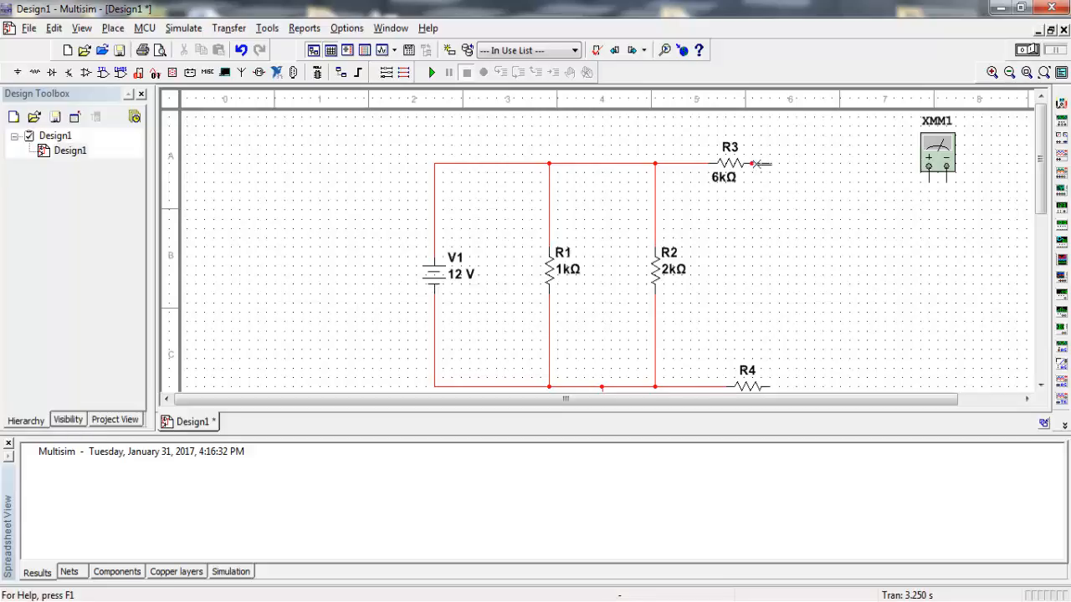
click(946, 179)
scroll(775, 191, down, 3)
click(768, 304)
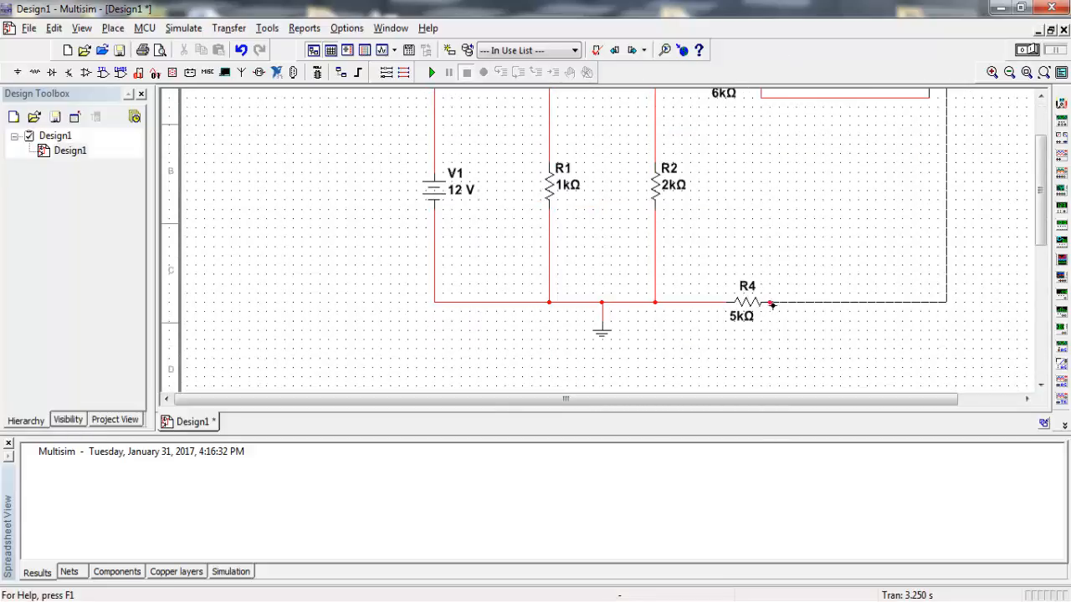
drag(1042, 174, 1041, 144)
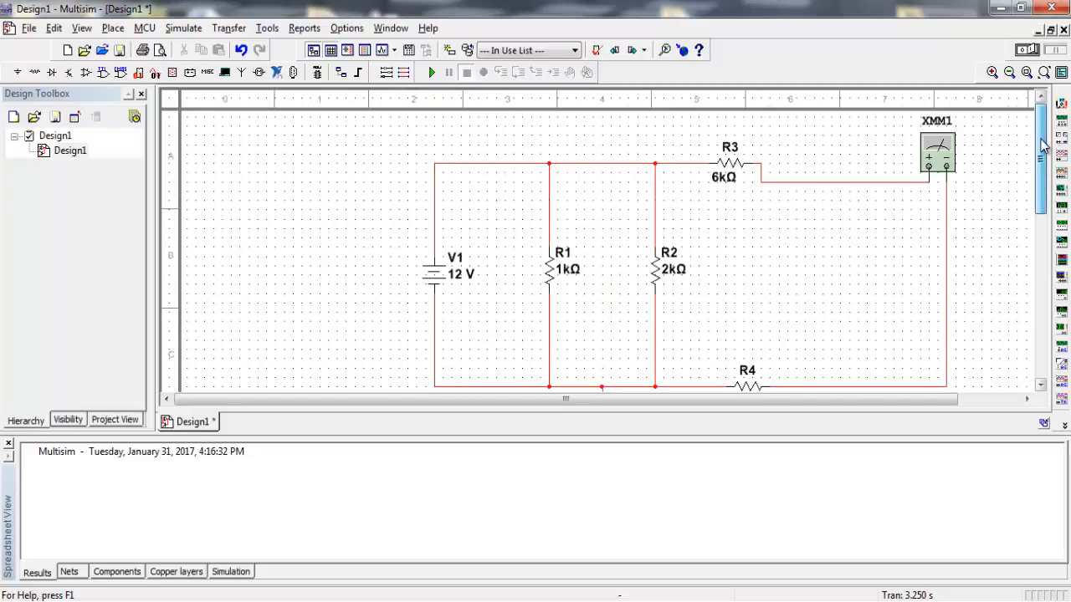
Step: Run the simulation, measure the DC current through R4 with XMM1 in ammeter mode, and stop the simulation
click(1030, 50)
double_click(943, 126)
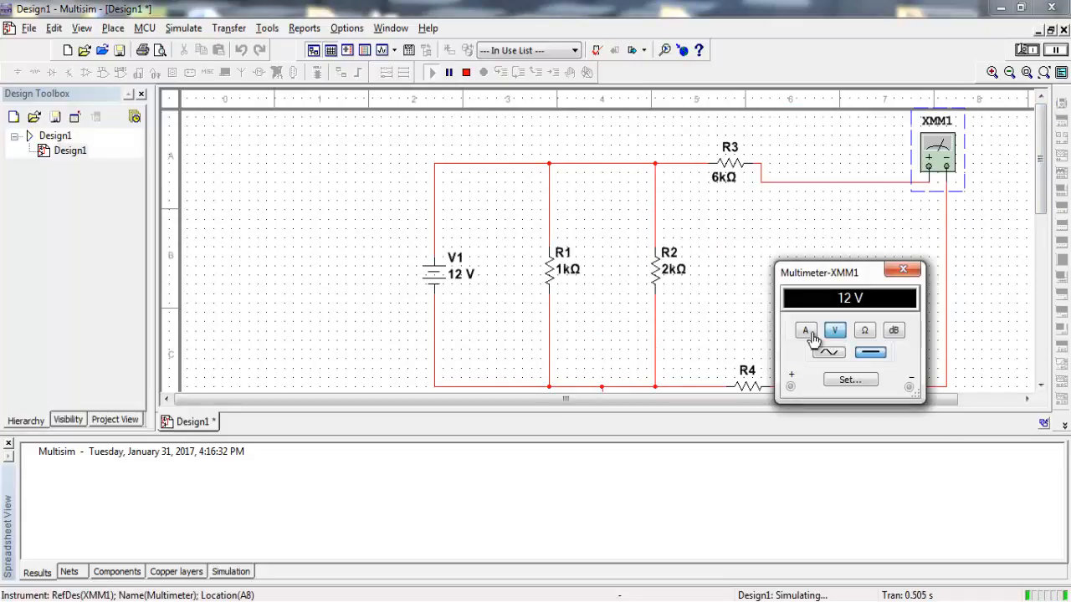
click(808, 333)
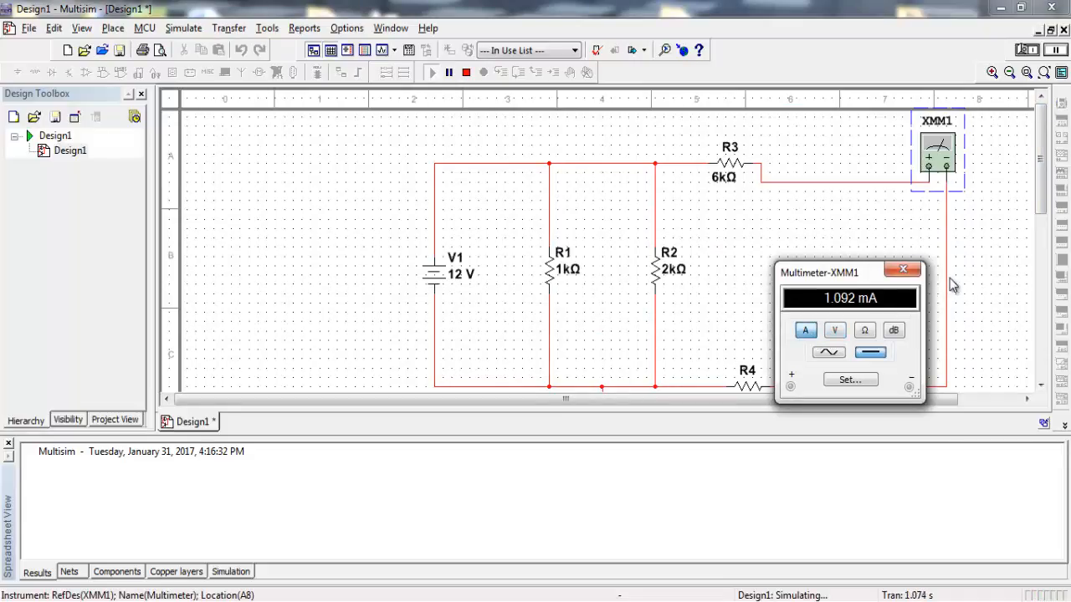
click(903, 270)
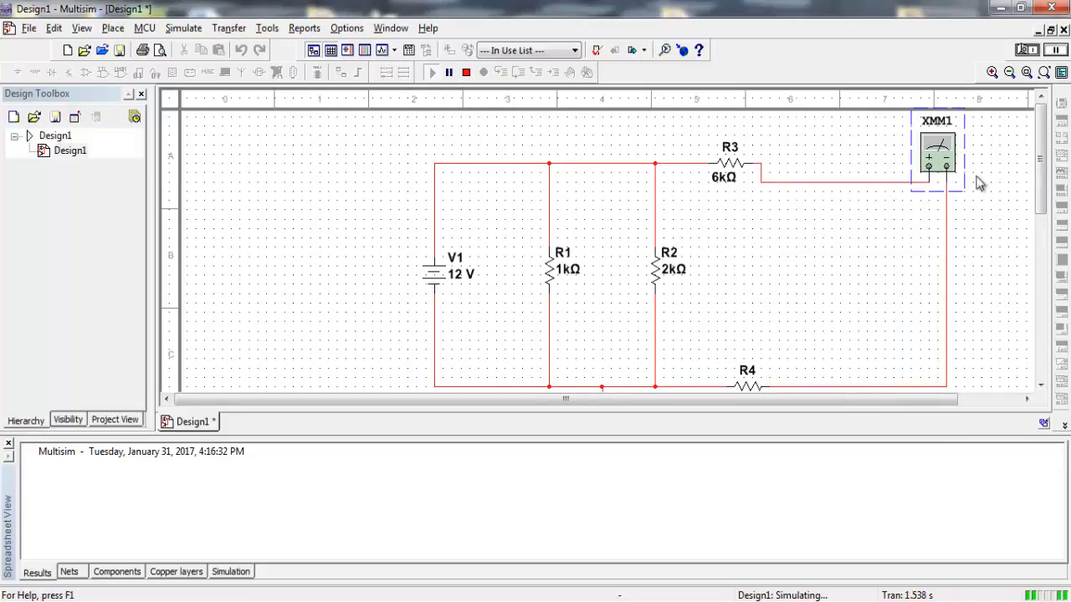
scroll(1012, 160, down, 1)
scroll(879, 252, up, 1)
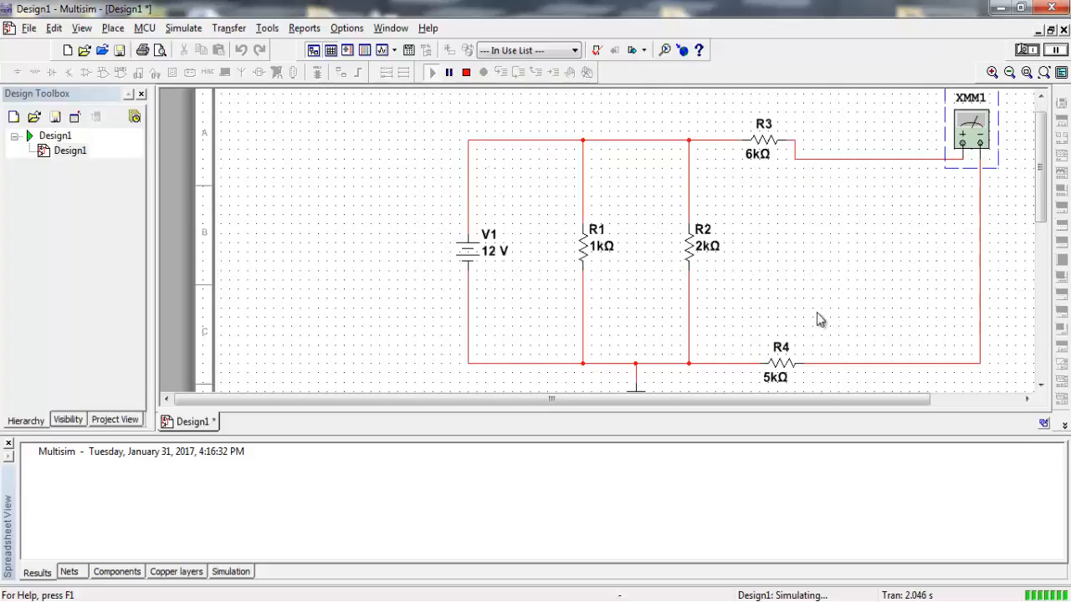
click(1022, 50)
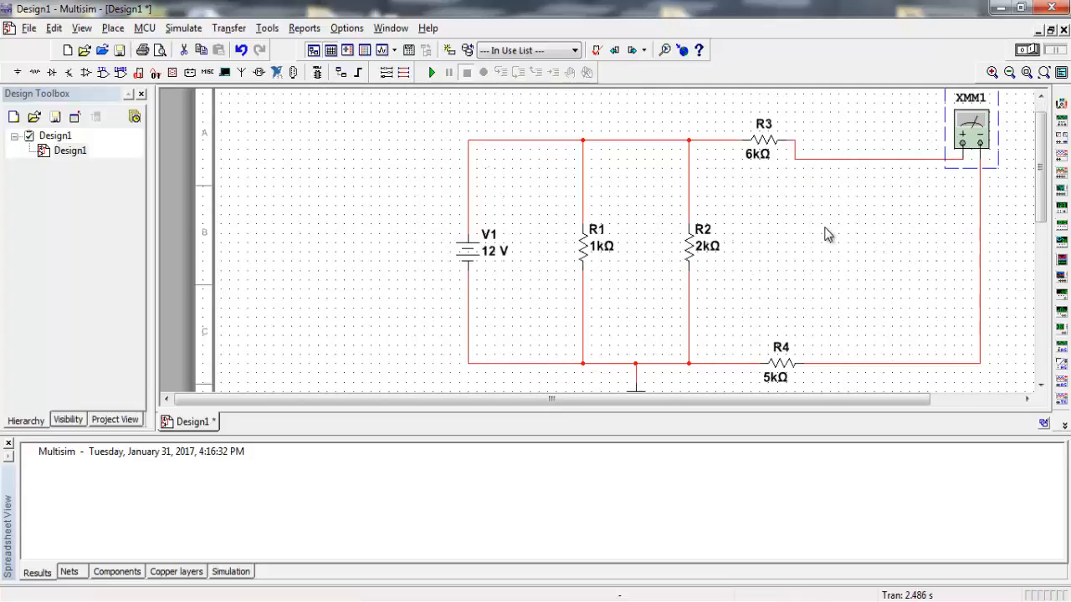